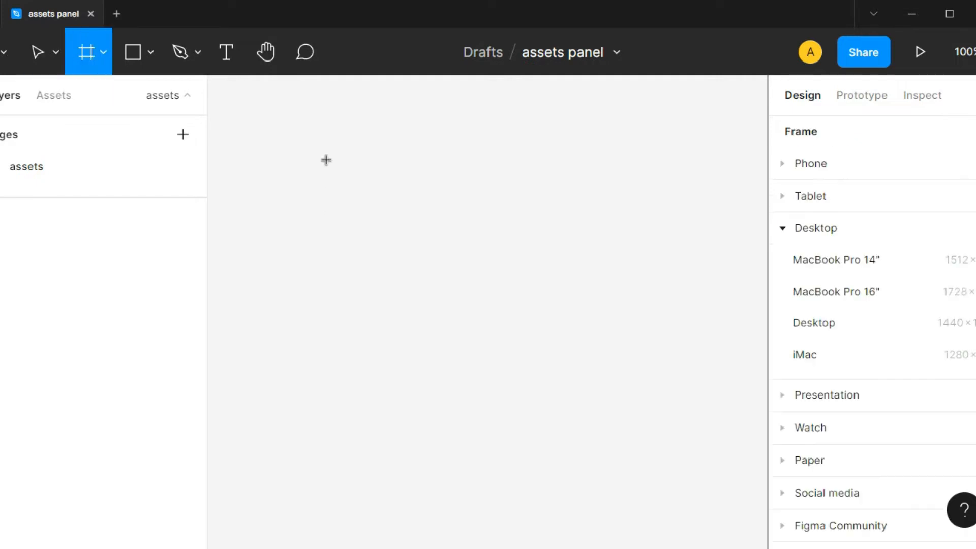
# Draw a frame about 300 × 320 on the empty canvas and rename it assets.
pyautogui.press('f')
pyautogui.moveTo(312, 160)
pyautogui.mouseDown()
pyautogui.moveTo(561, 206)
pyautogui.moveTo(597, 318)
pyautogui.moveTo(609, 475)
pyautogui.mouseUp()
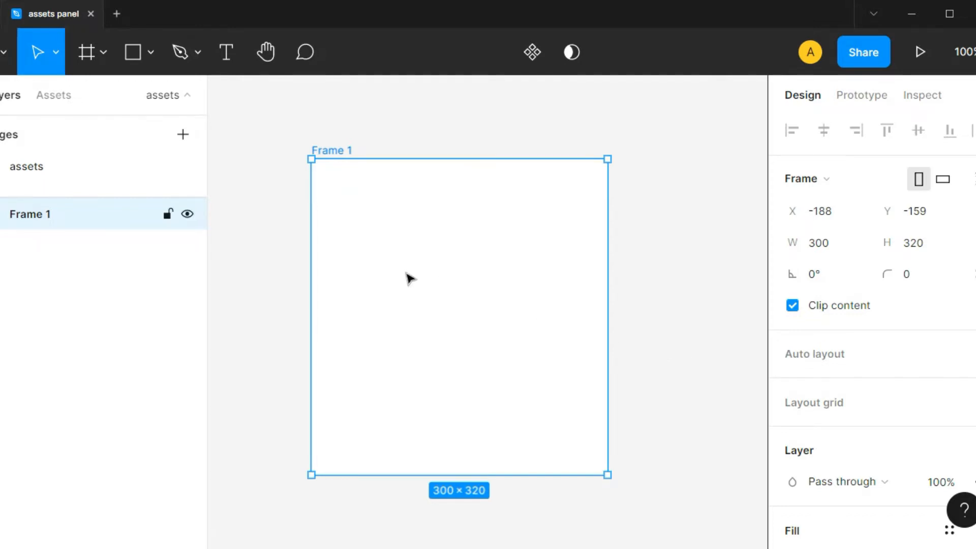
pyautogui.press('f')
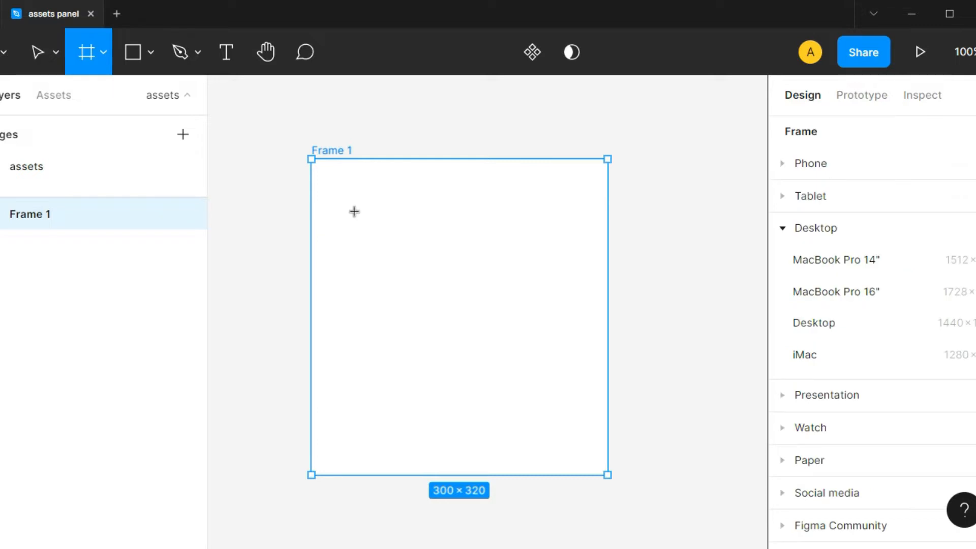
pyautogui.press('v')
pyautogui.doubleClick(338, 151)
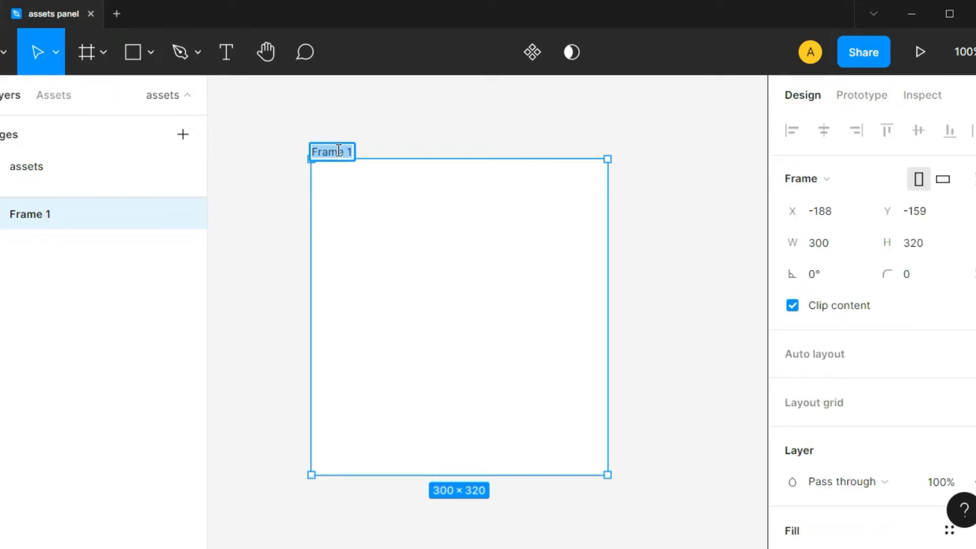
pyautogui.write('assets')
pyautogui.press('Return')
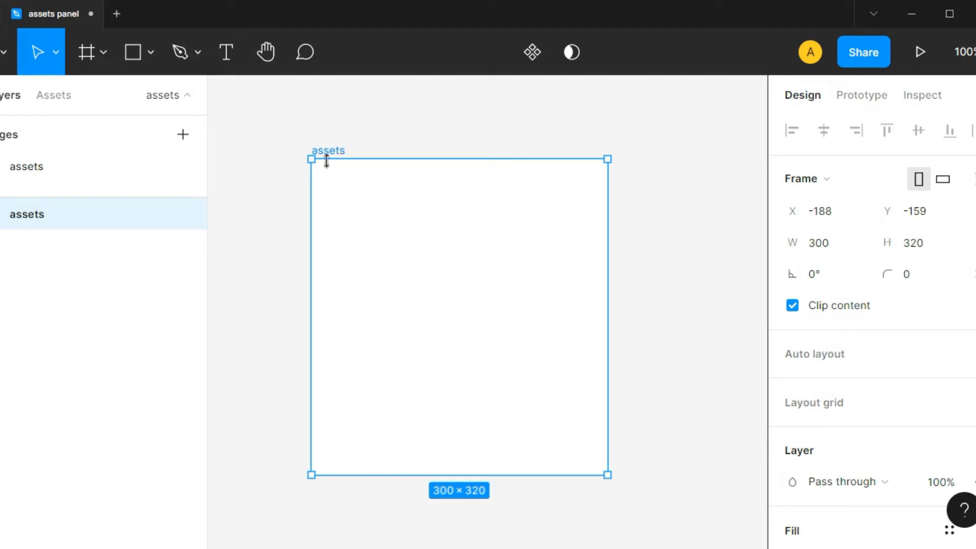
# Draw a nested frame about 168 × 200 inside the assets frame and rename it card.
pyautogui.press('f')
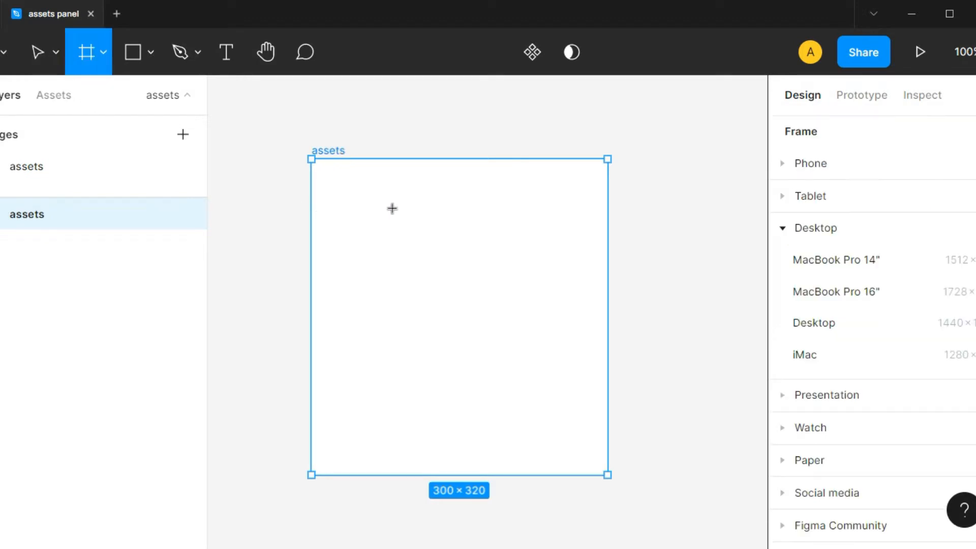
pyautogui.moveTo(379, 201); pyautogui.dragTo(545, 399)
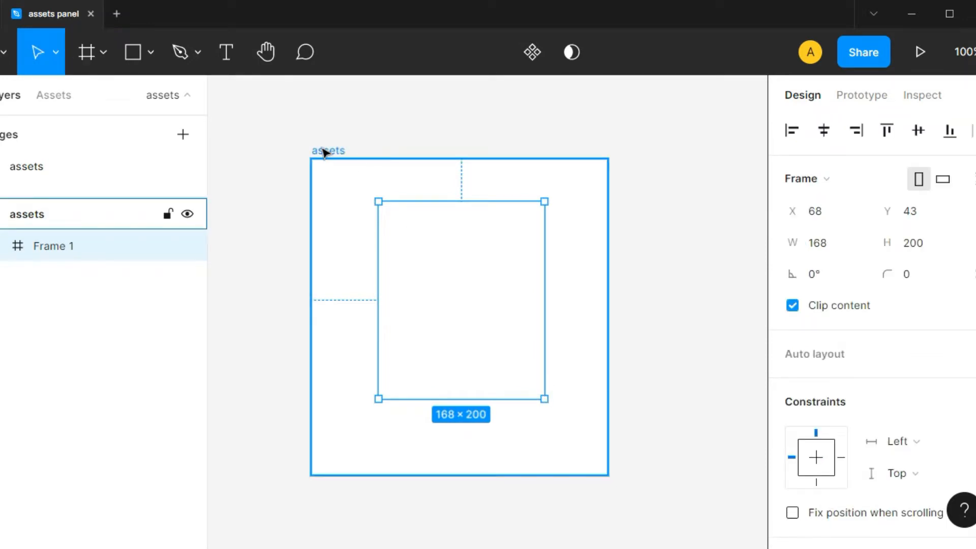
pyautogui.doubleClick(57, 248)
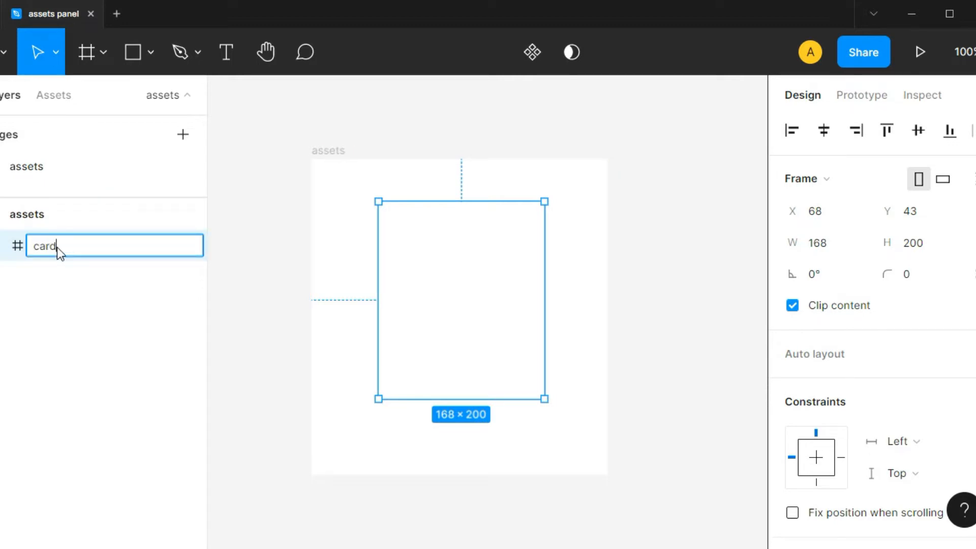
pyautogui.press('Return')
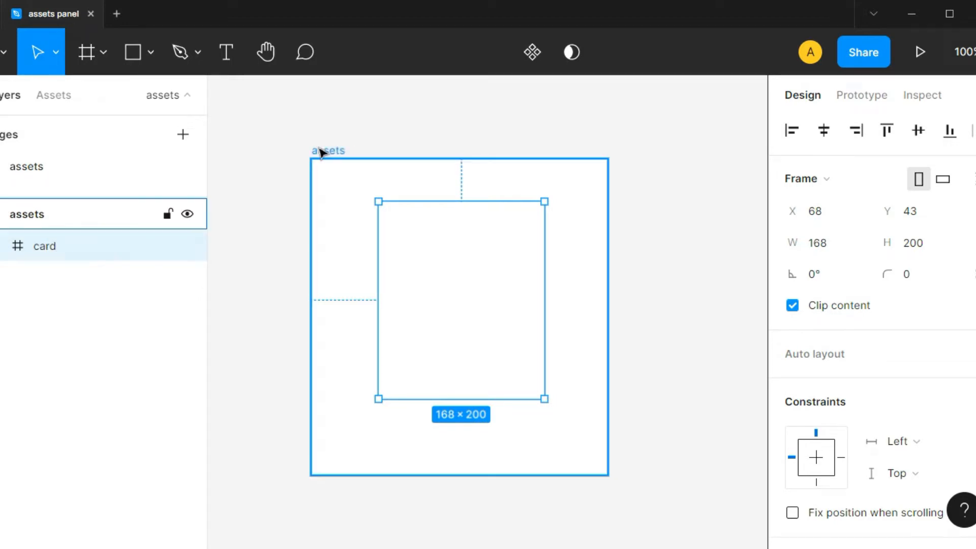
# Change the assets frame's fill to the light grey E8E6E6.
pyautogui.click(326, 153)
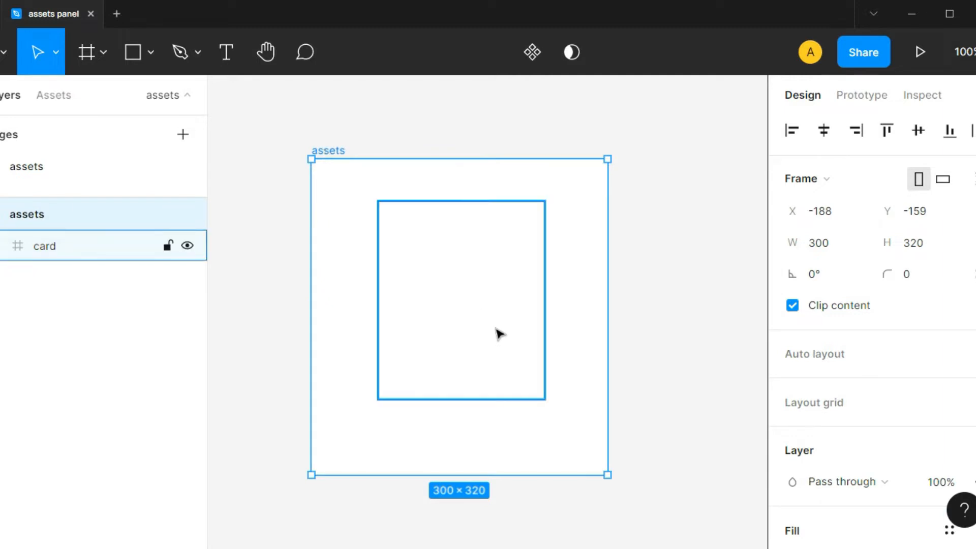
pyautogui.click(496, 320)
pyautogui.click(326, 153)
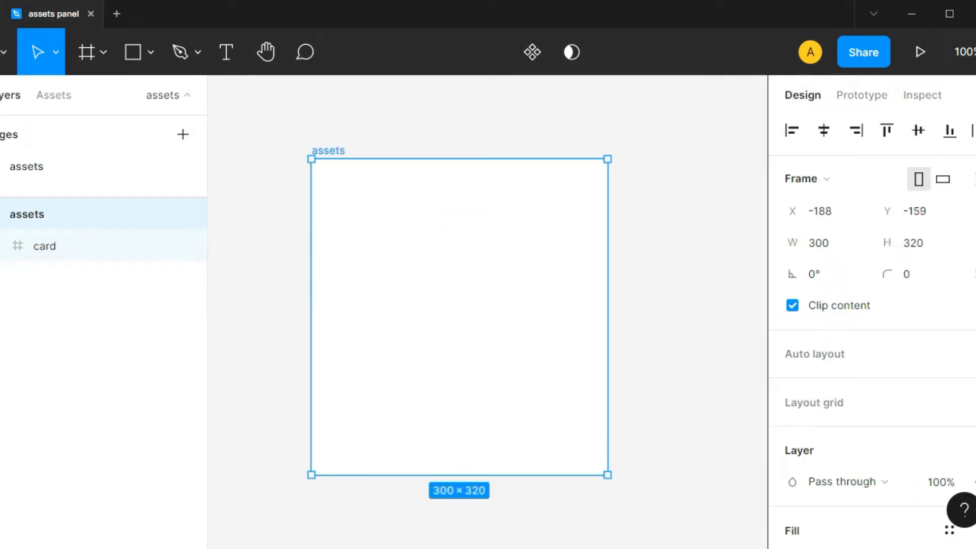
pyautogui.scroll(-3, 827, 368)
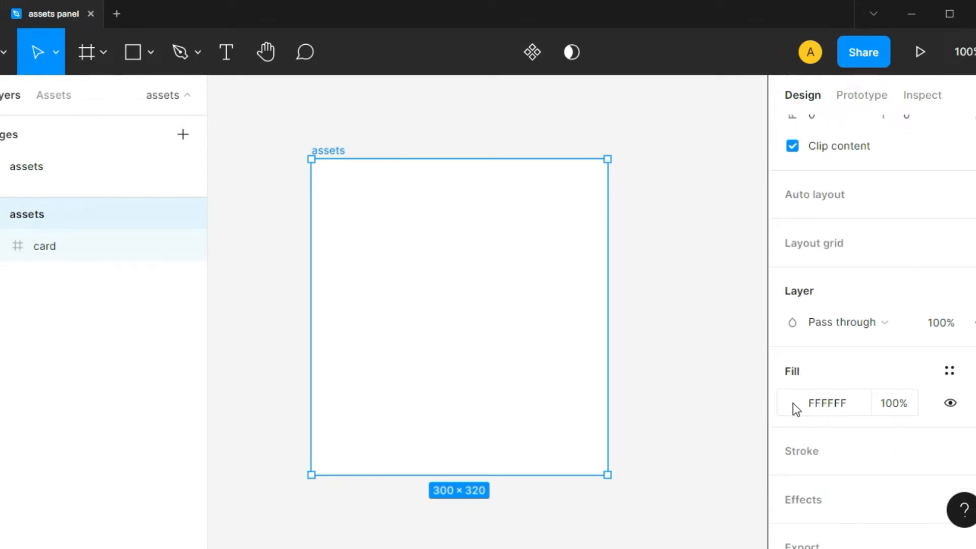
pyautogui.click(793, 403)
pyautogui.moveTo(573, 206); pyautogui.dragTo(534, 85)
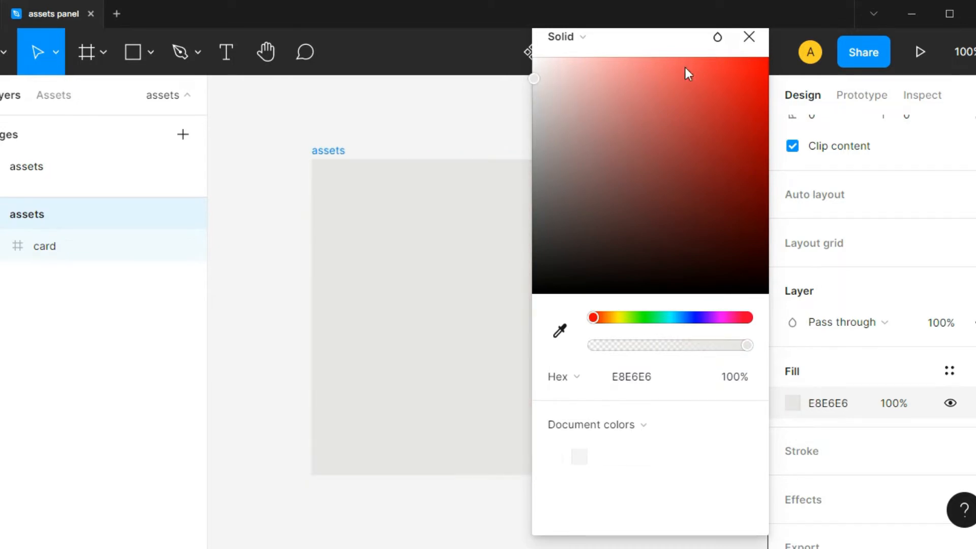
pyautogui.click(749, 37)
# Add a white FFFFFF fill to the card frame.
pyautogui.click(462, 312)
pyautogui.click(438, 324)
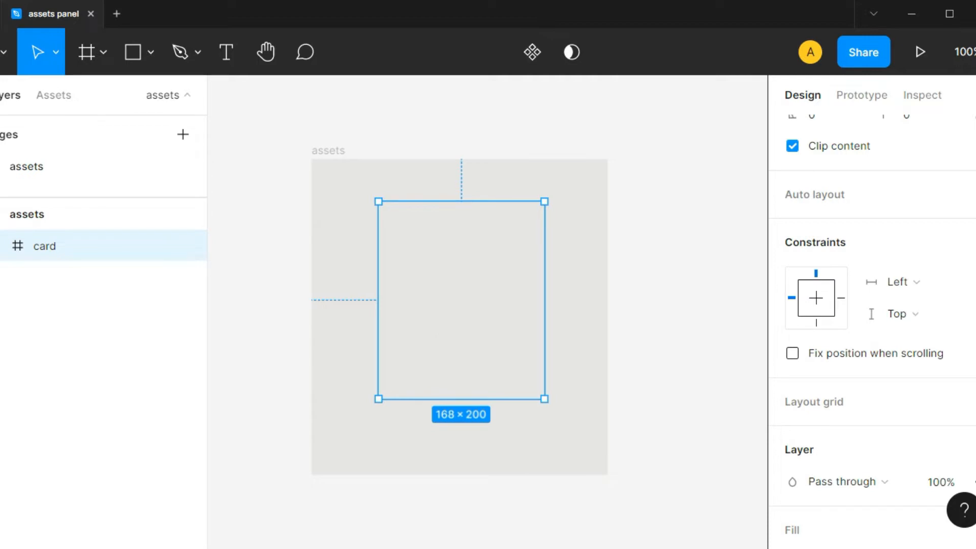
pyautogui.scroll(-4, 872, 305)
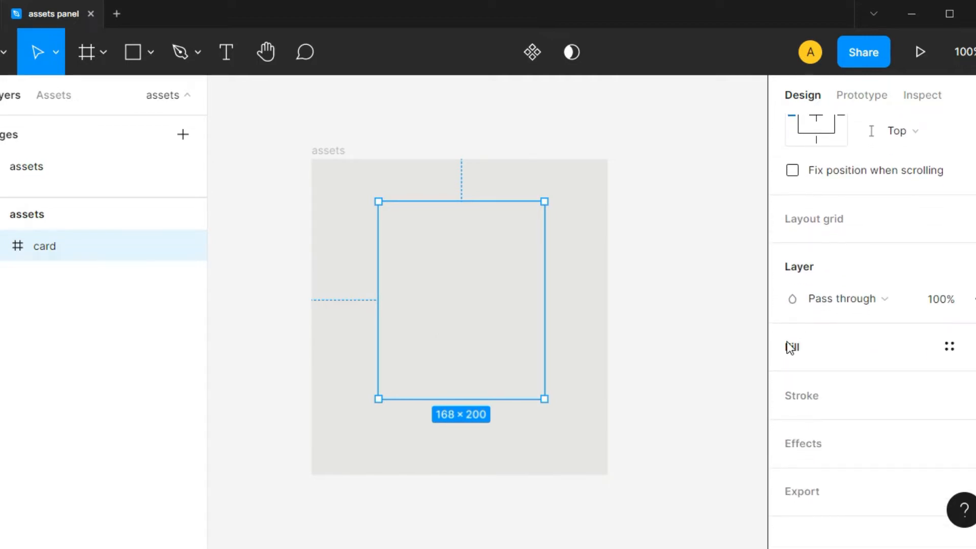
pyautogui.click(816, 352)
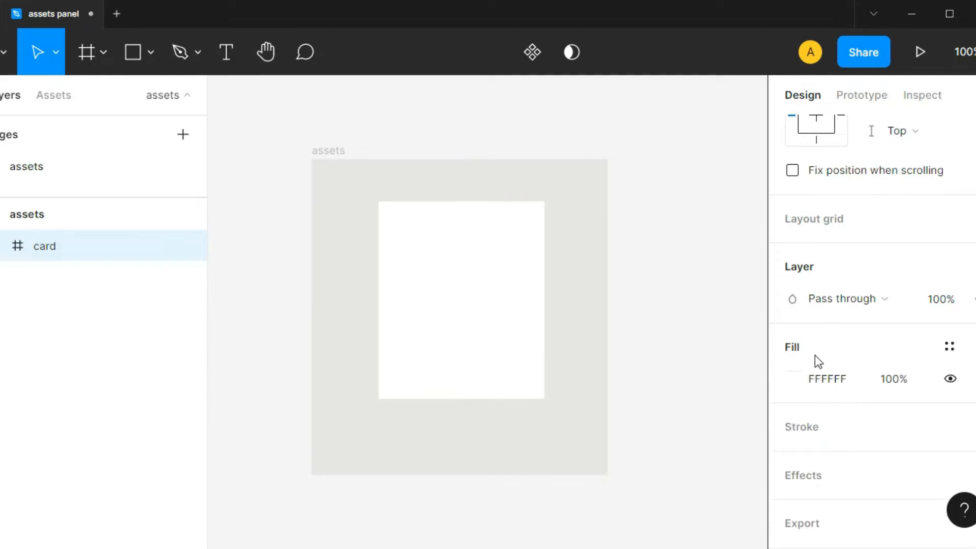
pyautogui.click(675, 334)
# Set the card frame's corner radius to 16.
pyautogui.click(506, 293)
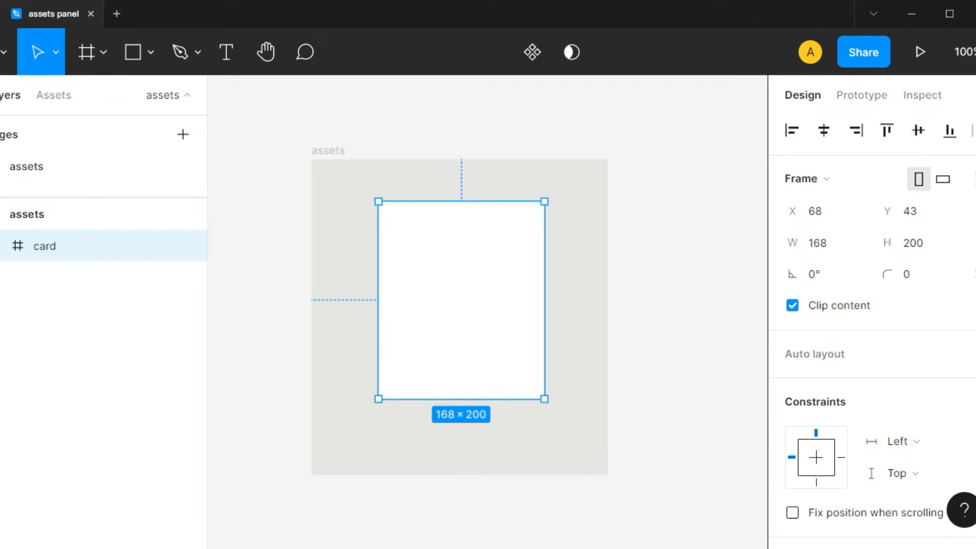
pyautogui.click(925, 276)
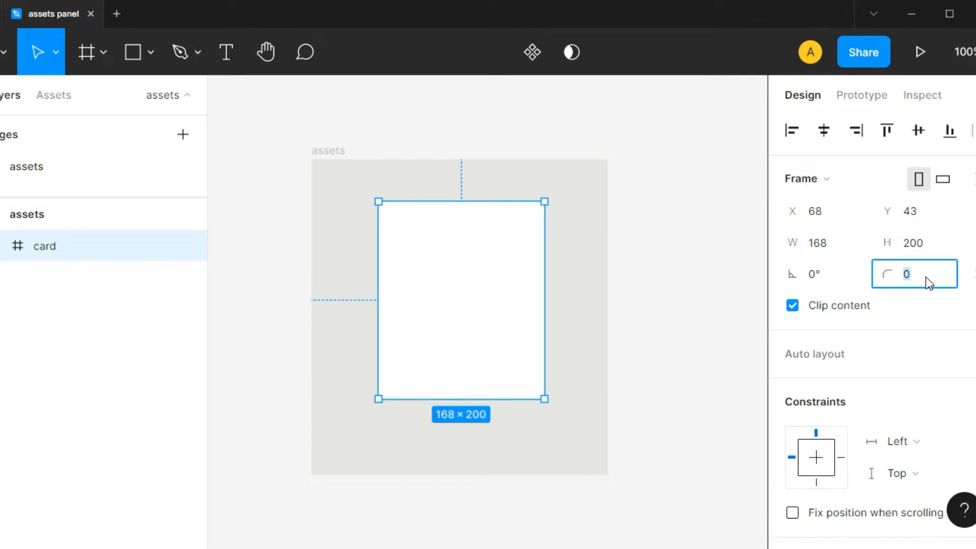
pyautogui.press('Return')
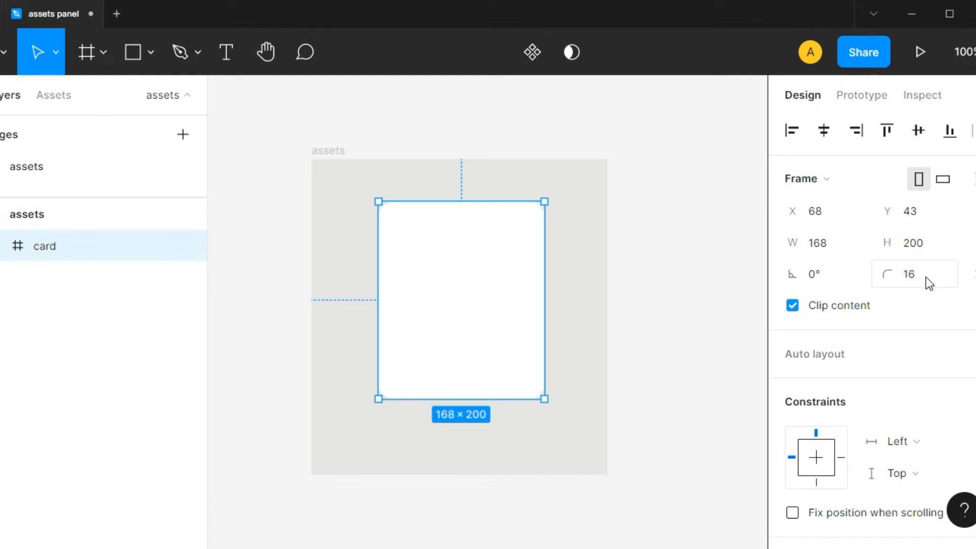
pyautogui.click(622, 352)
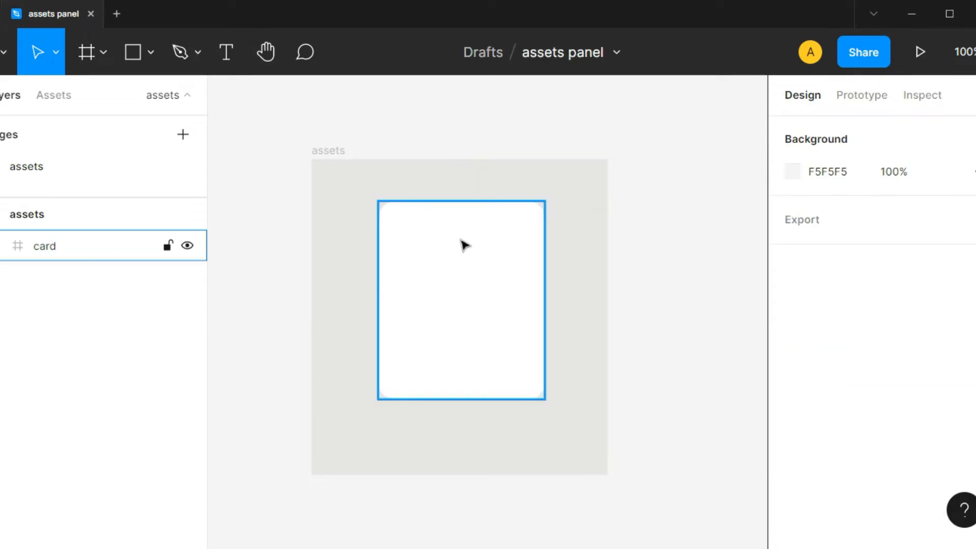
# Center the card horizontally and vertically within the assets frame.
pyautogui.click(468, 333)
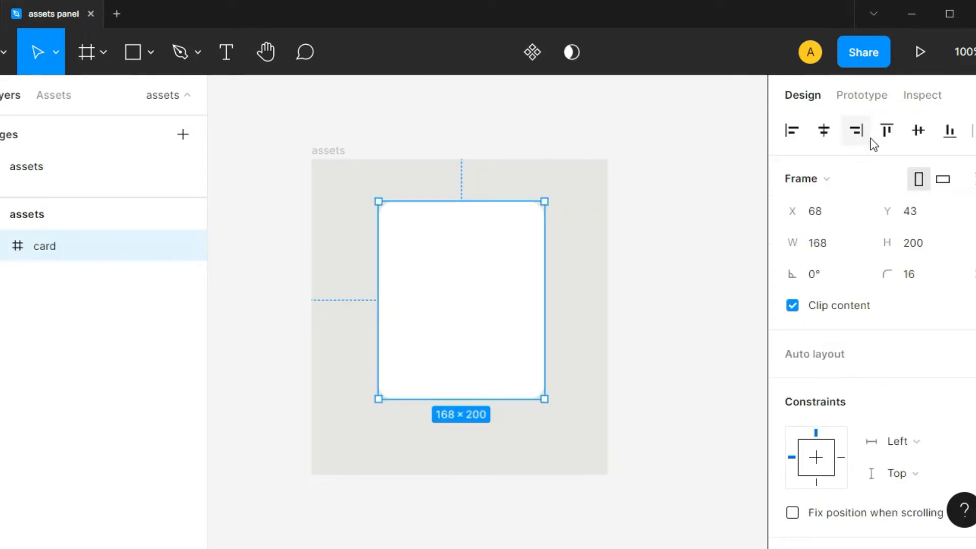
pyautogui.click(829, 134)
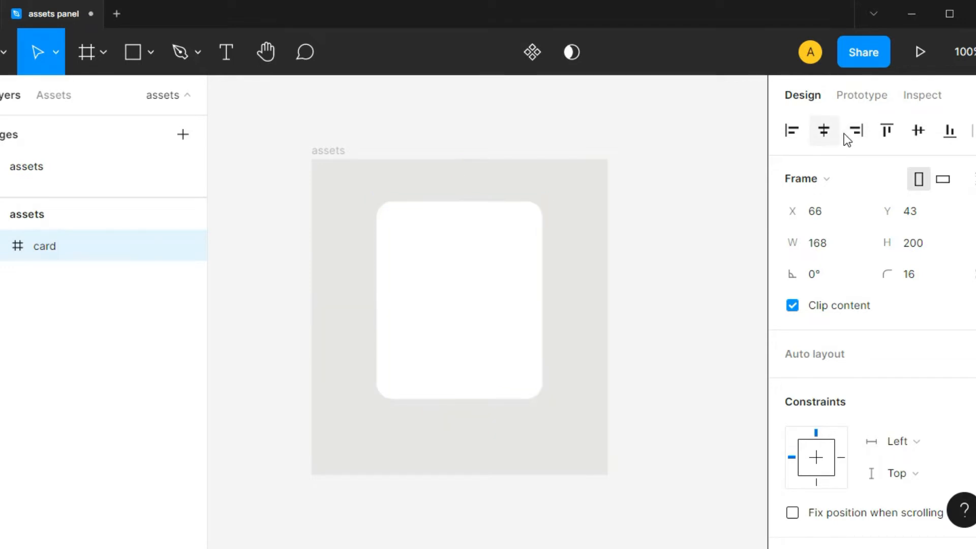
pyautogui.click(915, 135)
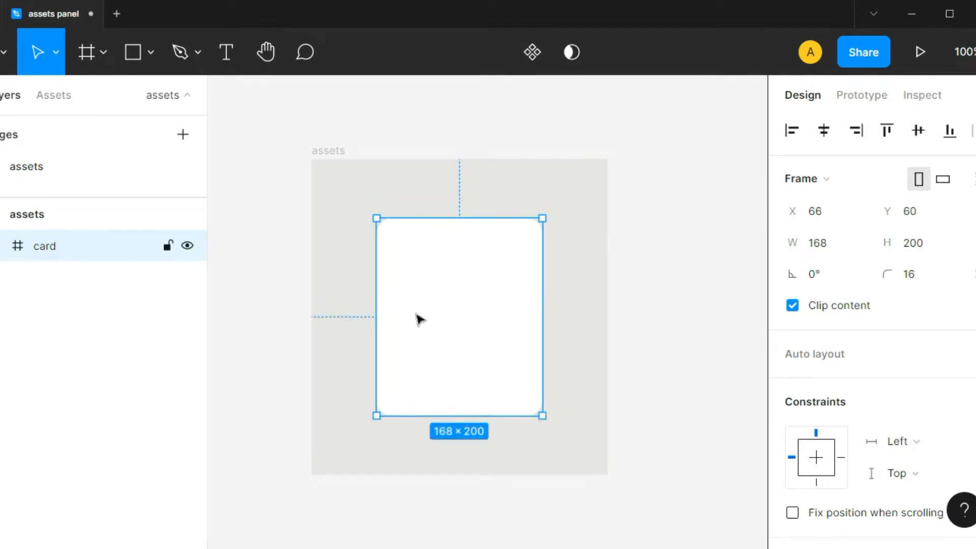
# Draw a circle about 60 × 60 in the upper part of the card, about 20 below its top edge.
pyautogui.press('o')
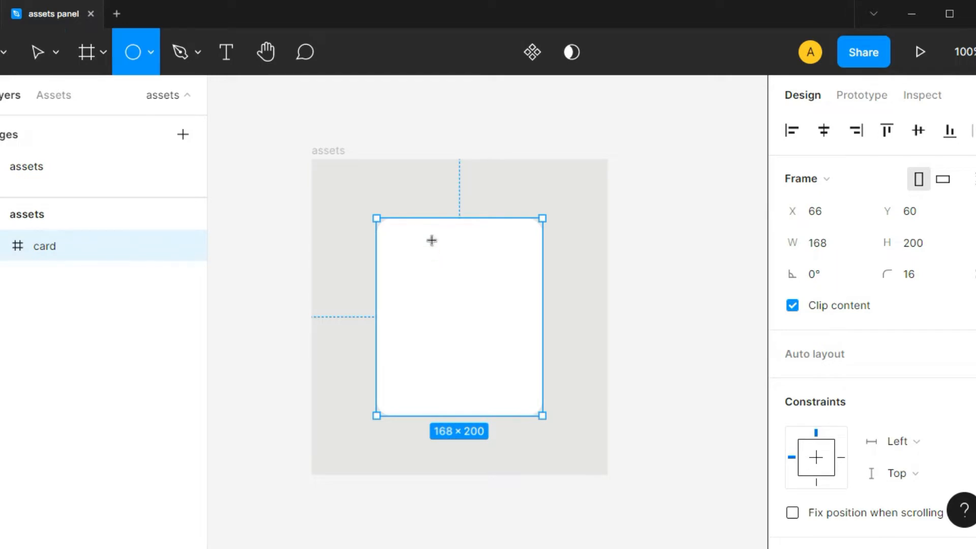
pyautogui.moveTo(431, 238); pyautogui.dragTo(494, 288)
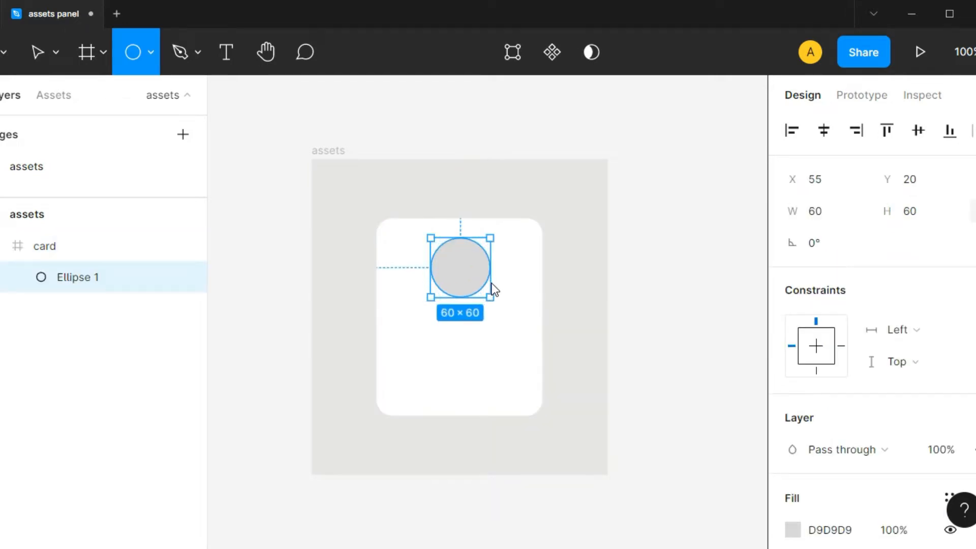
# Add a text layer with the person's full name below the circle in the card.
pyautogui.click(467, 344)
pyautogui.press('t')
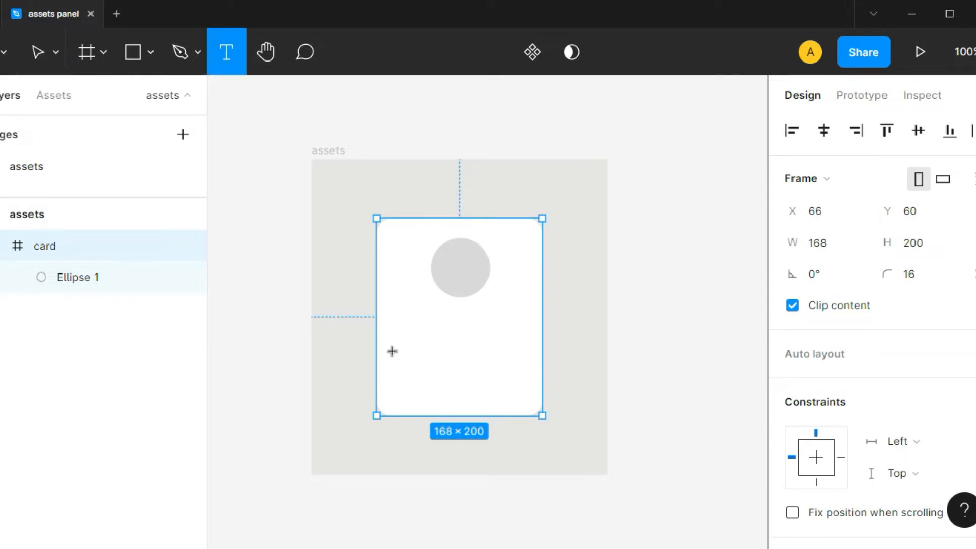
pyautogui.click(439, 317)
pyautogui.write('Arhan Kamra')
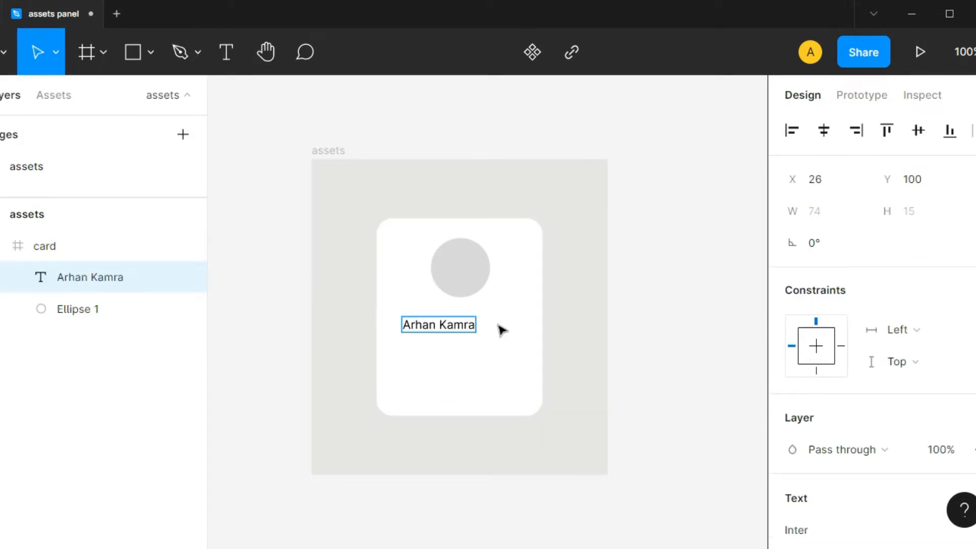
pyautogui.press('Escape')
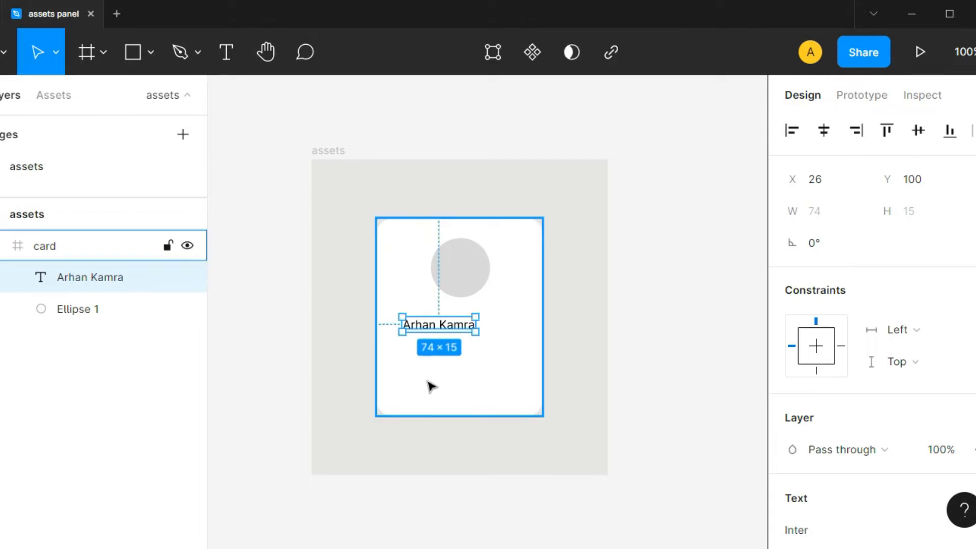
pyautogui.press('Return')
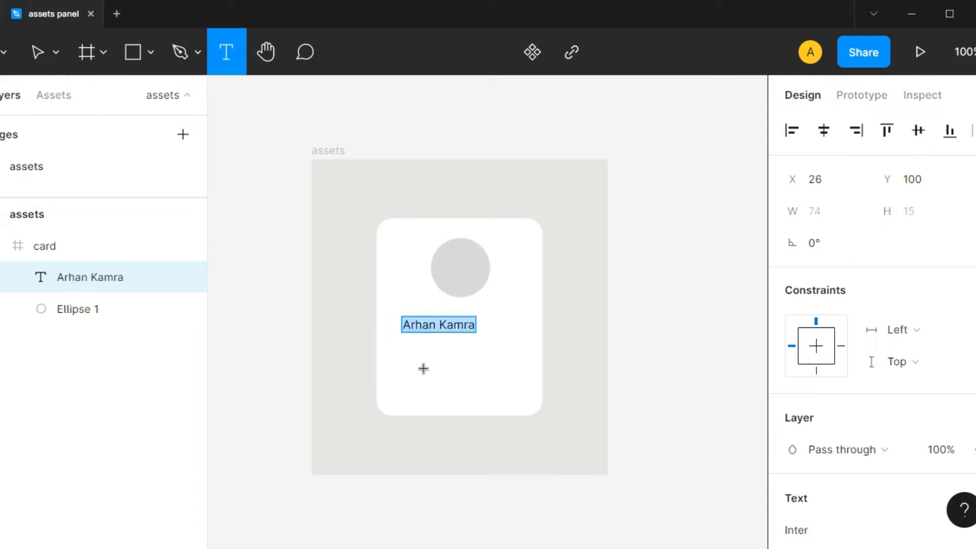
pyautogui.press('Escape')
# Center both the circle and the name text horizontally within the card.
pyautogui.click(477, 276)
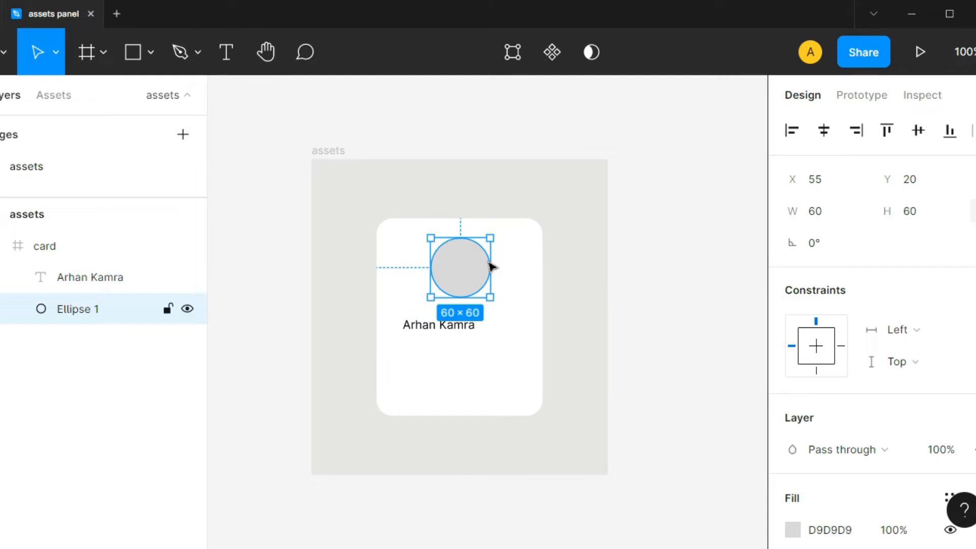
pyautogui.click(824, 131)
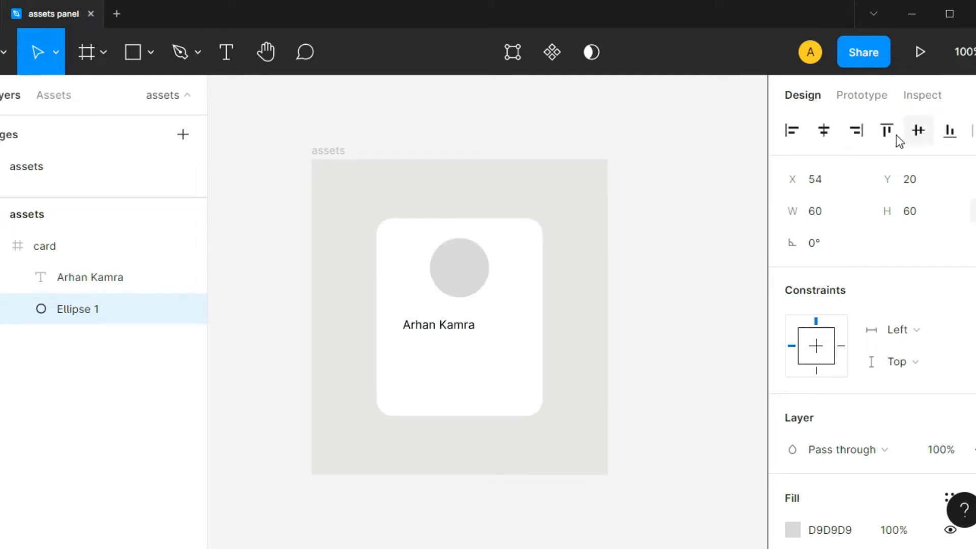
pyautogui.click(443, 326)
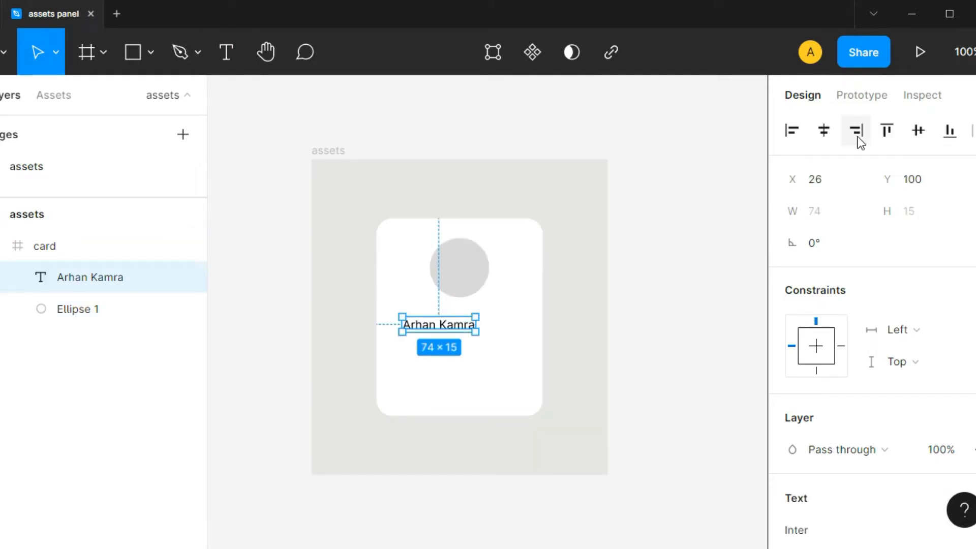
pyautogui.click(824, 130)
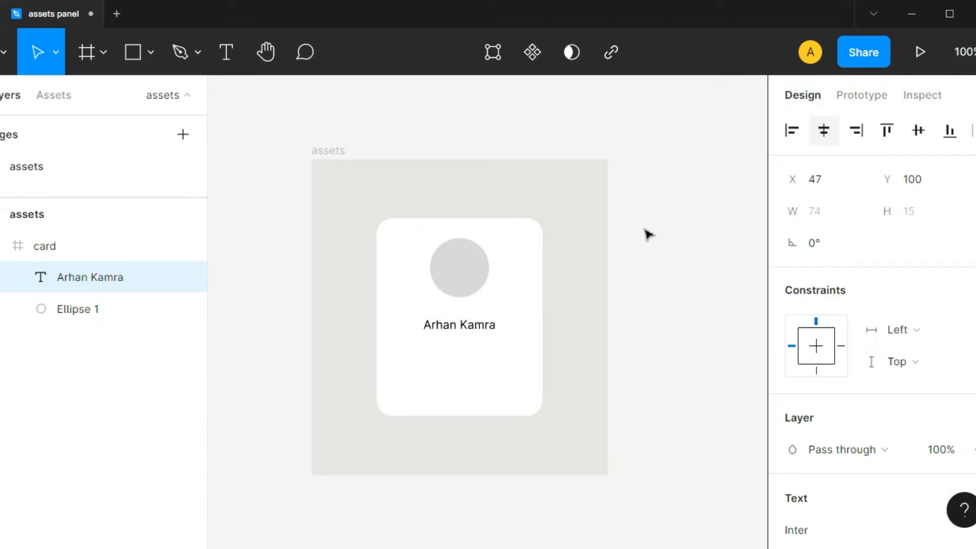
pyautogui.click(455, 381)
pyautogui.press('t')
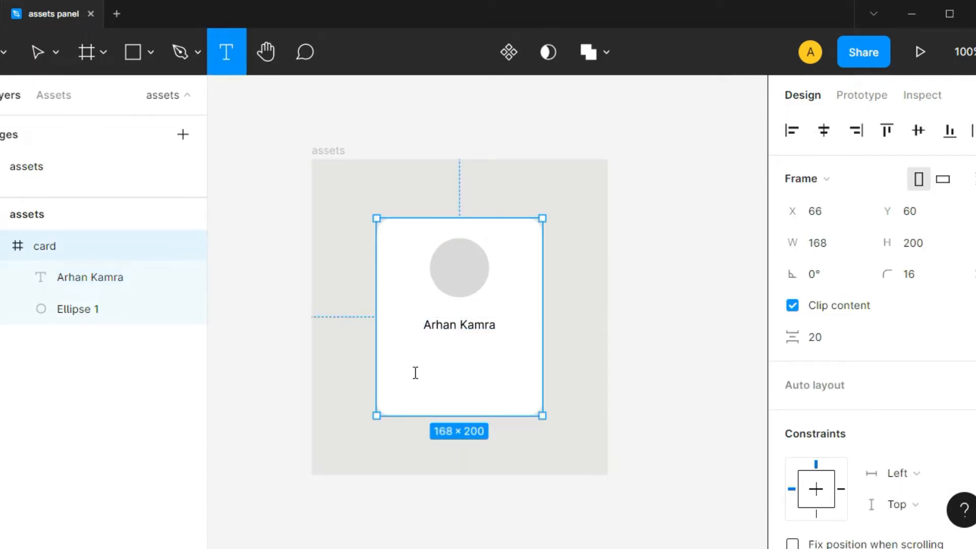
pyautogui.click(414, 372)
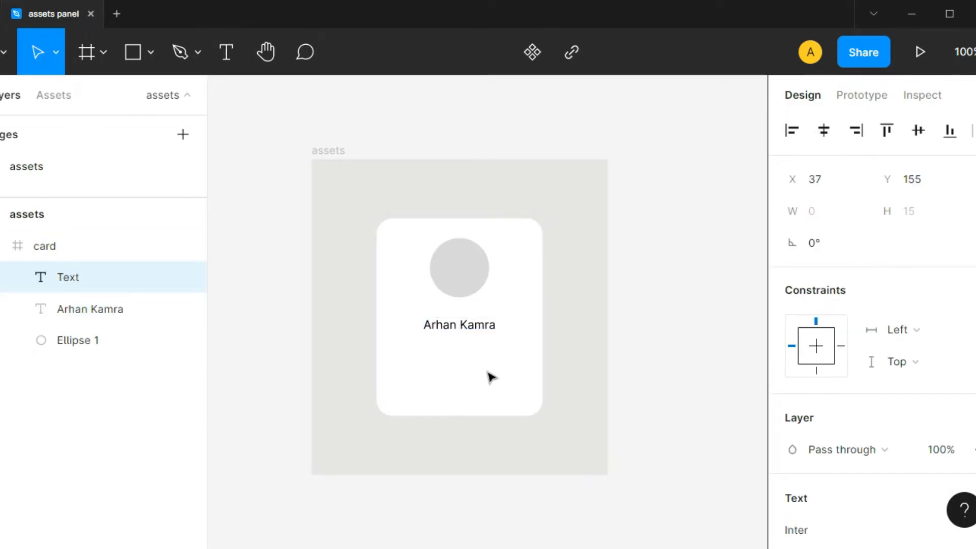
pyautogui.press('Escape')
# Draw a text box about 113 × 59 below the name in the card and left-align its text.
pyautogui.press('t')
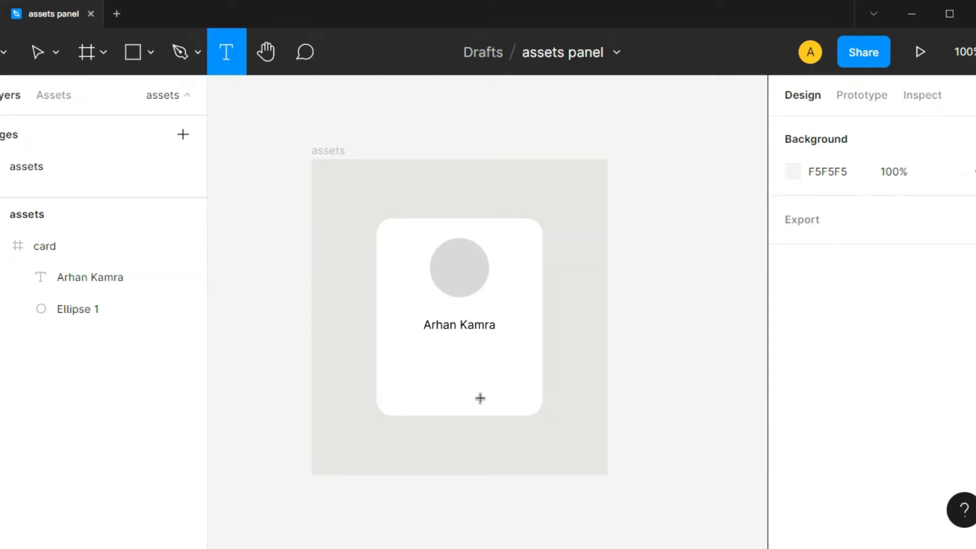
pyautogui.moveTo(403, 349); pyautogui.dragTo(517, 408)
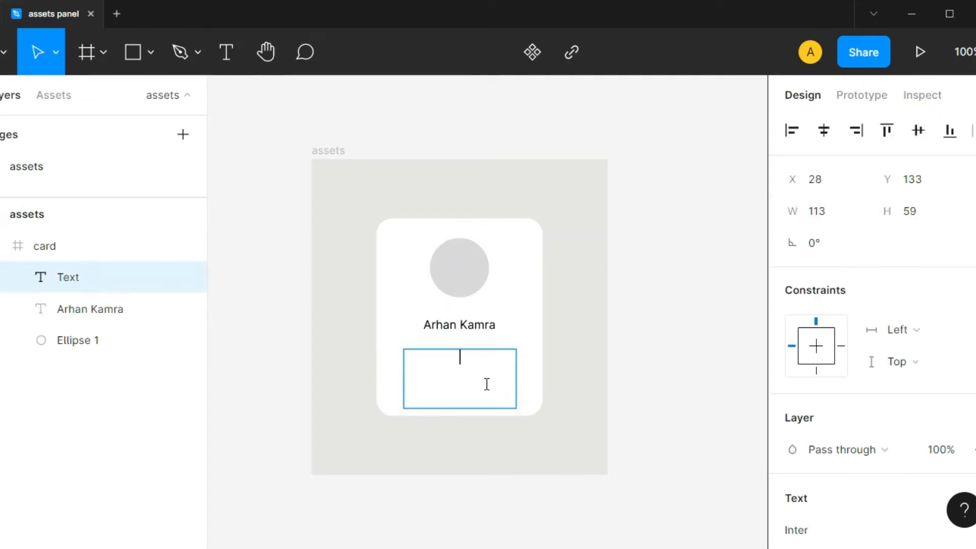
pyautogui.scroll(-4, 816, 289)
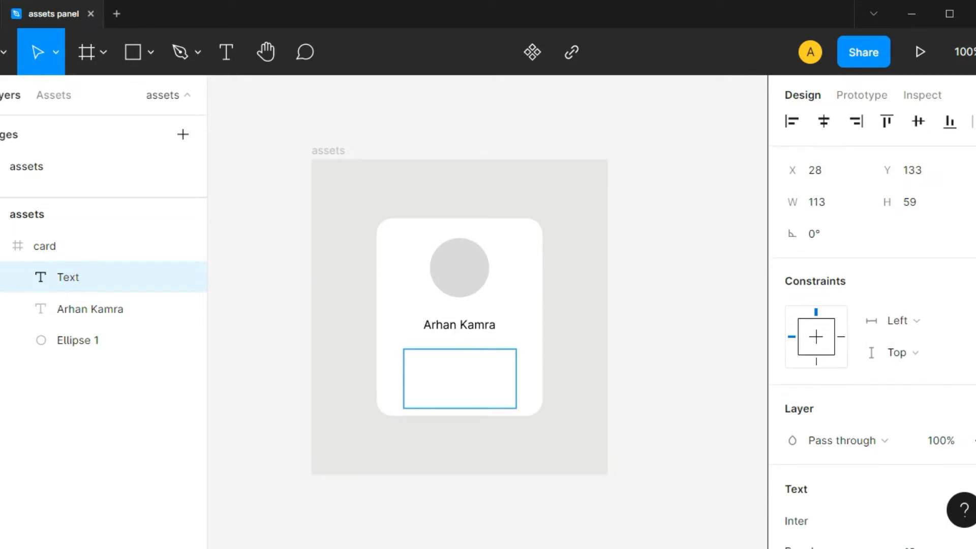
pyautogui.click(783, 244)
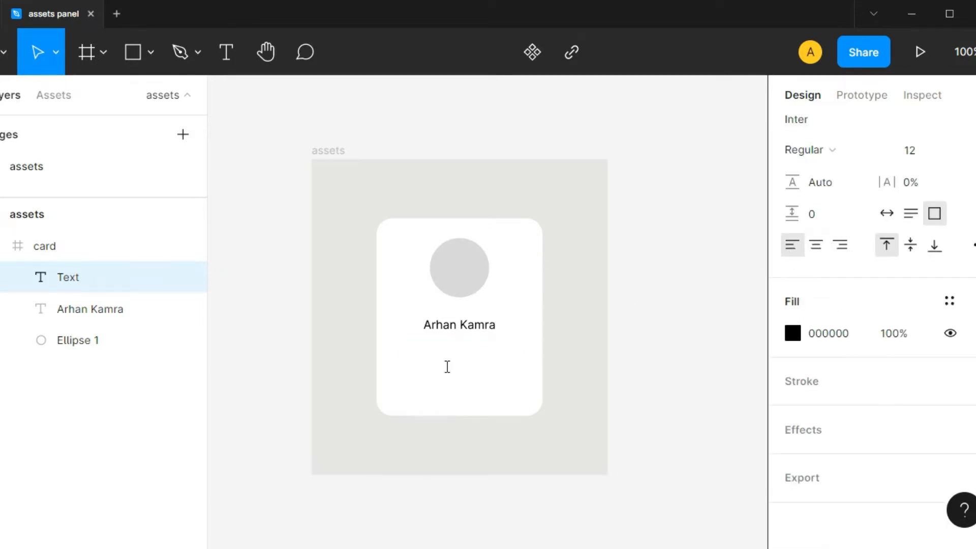
# Fill the new text box with placeholder text auto-generated by the Lorem ipsum plugin to fit the layer's frame.
pyautogui.click(447, 376)
pyautogui.hotkey('ctrl', '/')
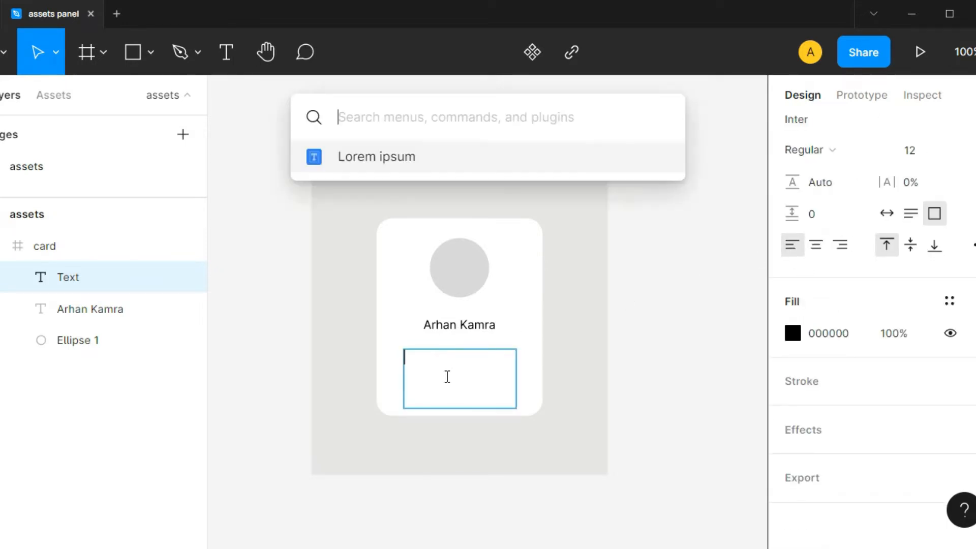
pyautogui.press('Return')
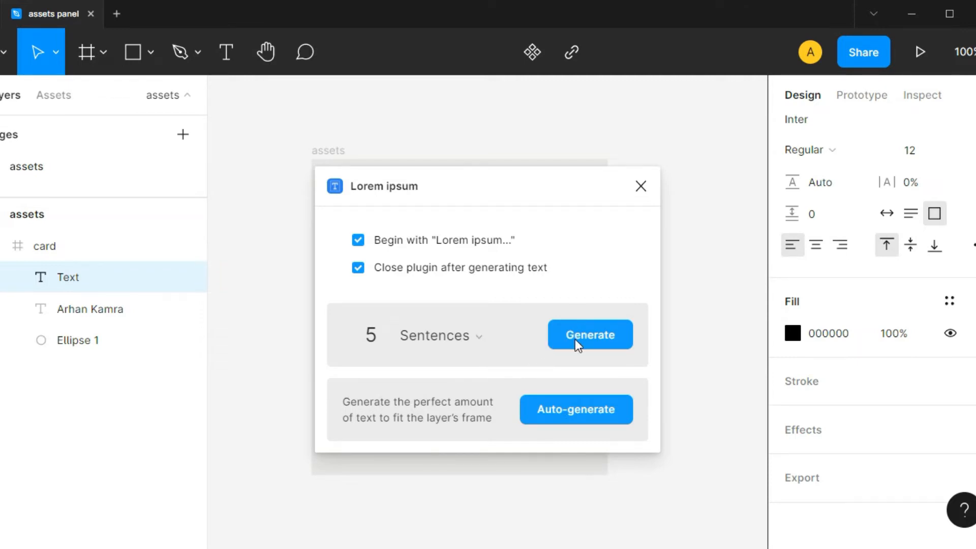
pyautogui.click(573, 407)
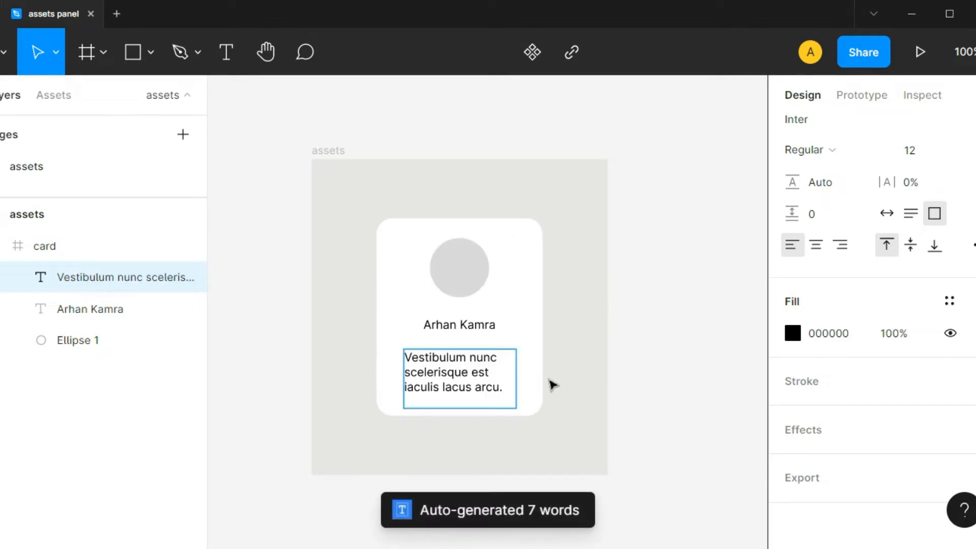
pyautogui.press('Escape')
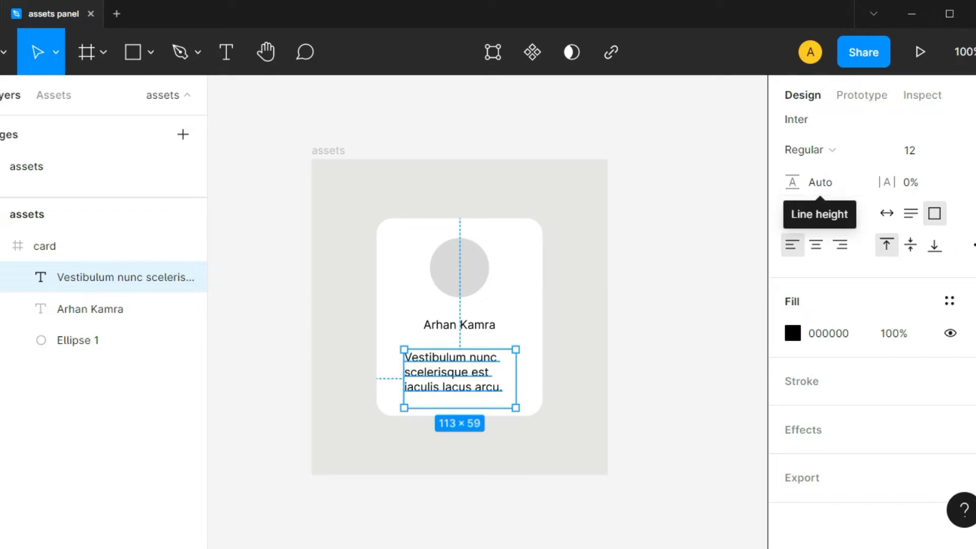
pyautogui.click(658, 453)
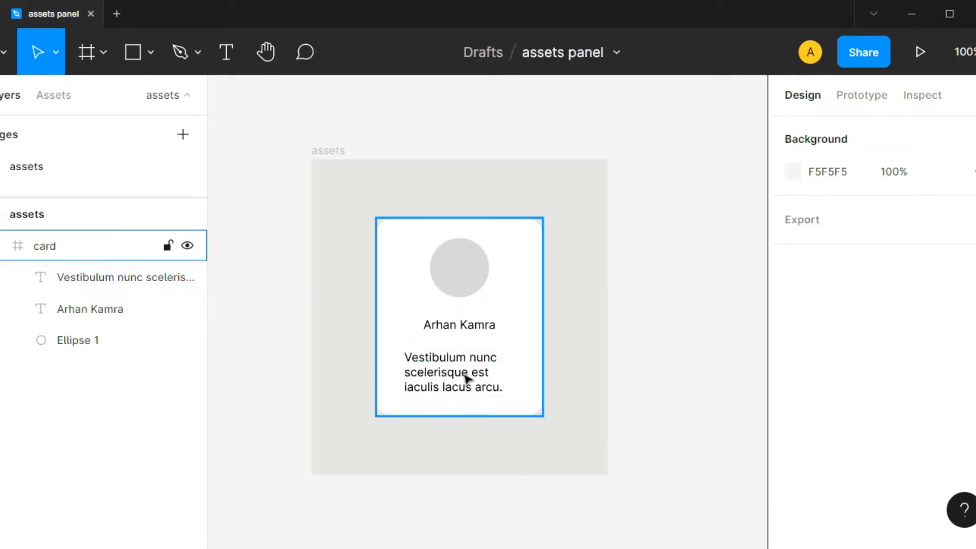
# Center the paragraph box horizontally within the card and center-align its text.
pyautogui.click(465, 378)
pyautogui.doubleClick(465, 378)
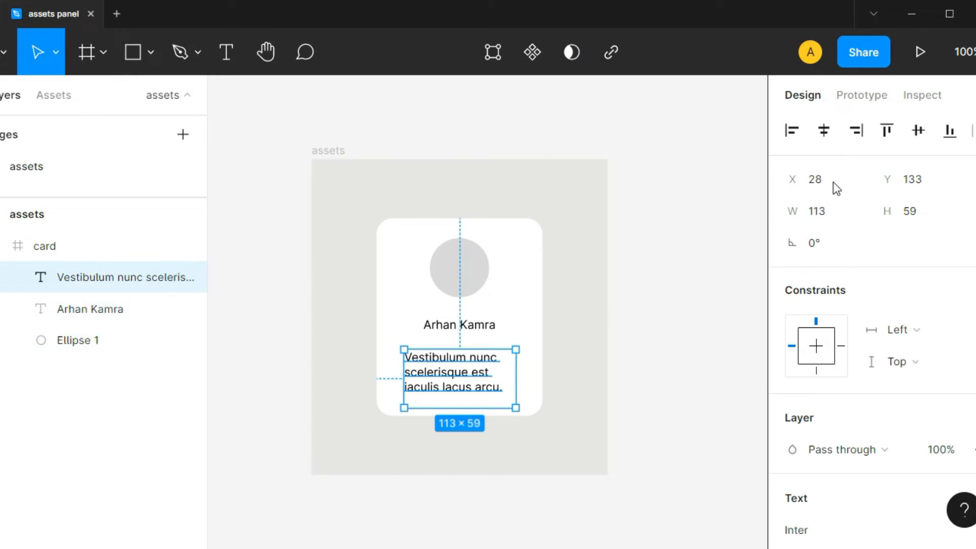
pyautogui.click(824, 131)
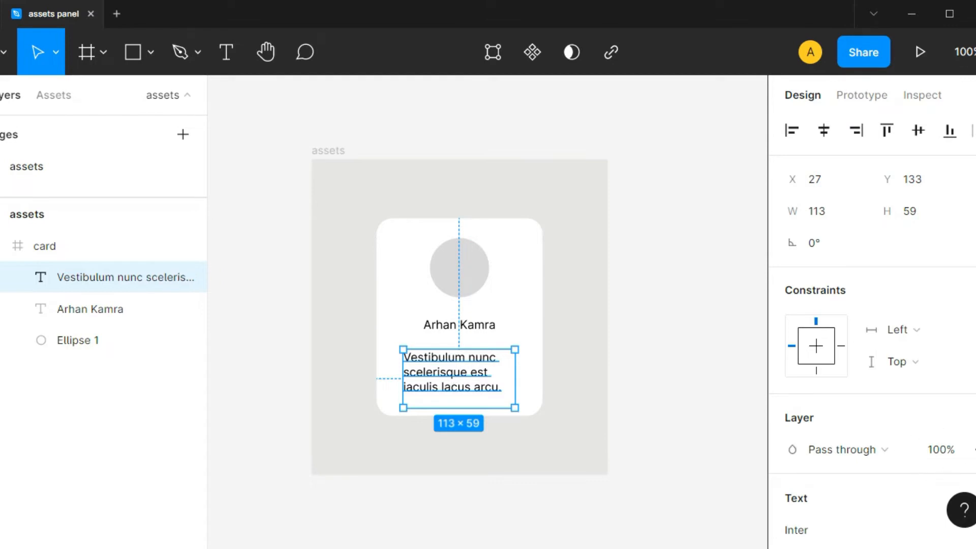
pyautogui.scroll(-7, 864, 305)
pyautogui.click(816, 278)
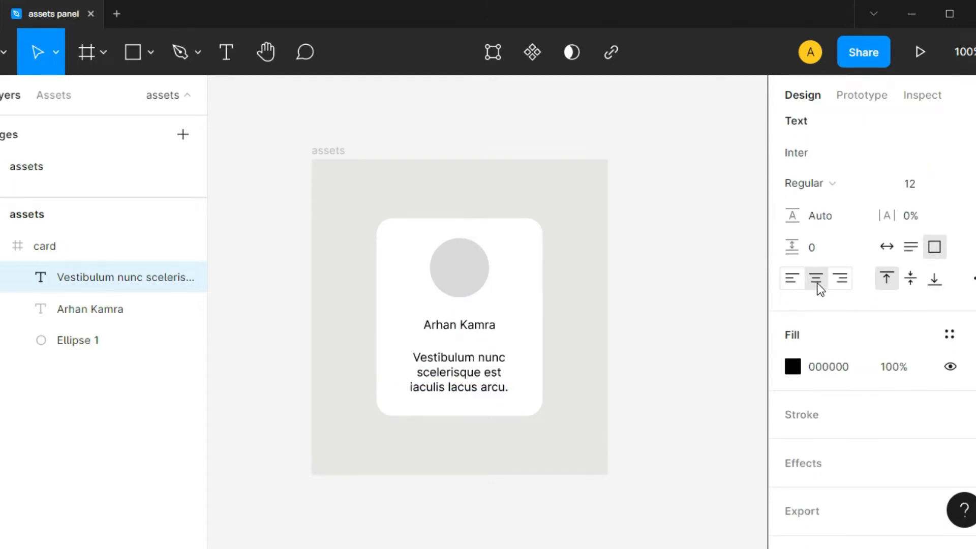
pyautogui.click(666, 384)
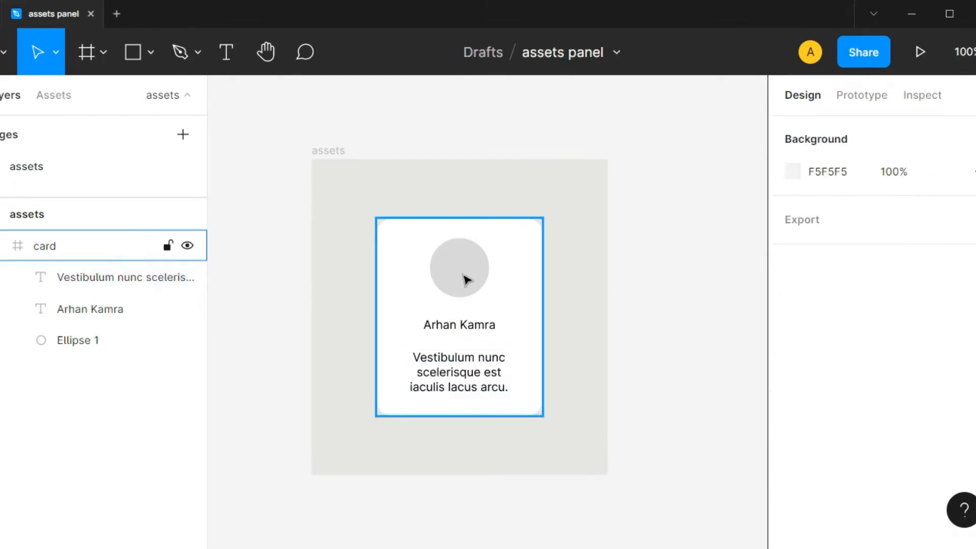
# Nudge the circle up until it sits 16 below the card's top edge.
pyautogui.click(486, 245)
pyautogui.press('alt')
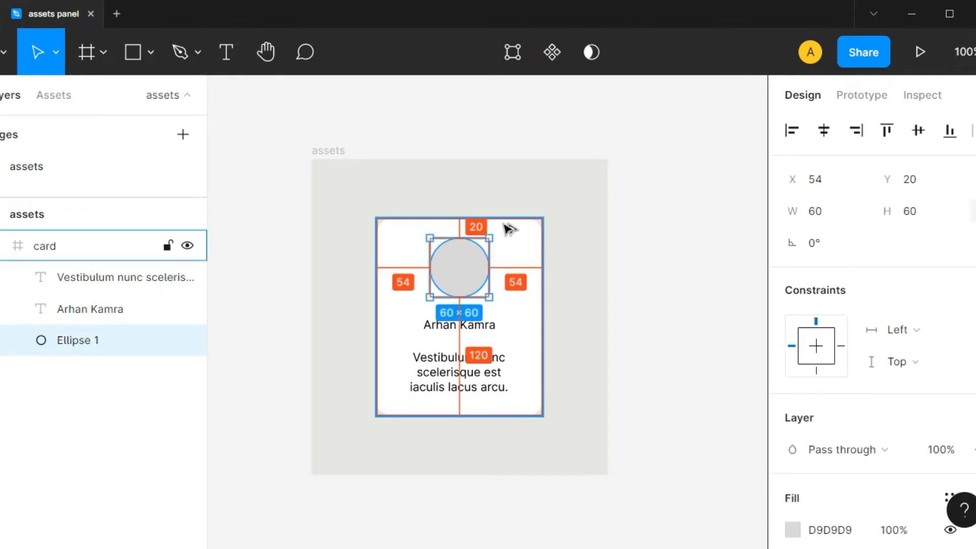
pyautogui.press('Up')
pyautogui.press('Up')
pyautogui.press('Up')
pyautogui.press('Up')
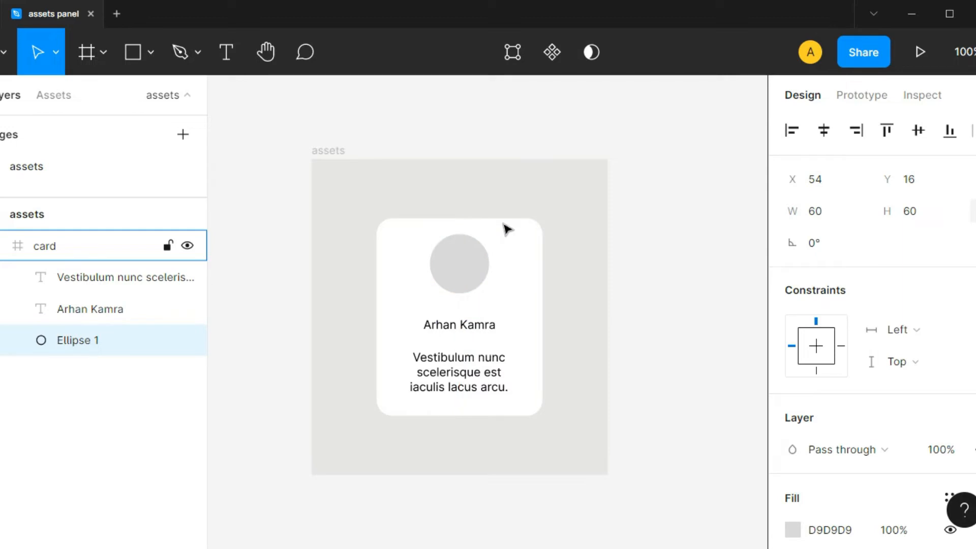
pyautogui.press('alt')
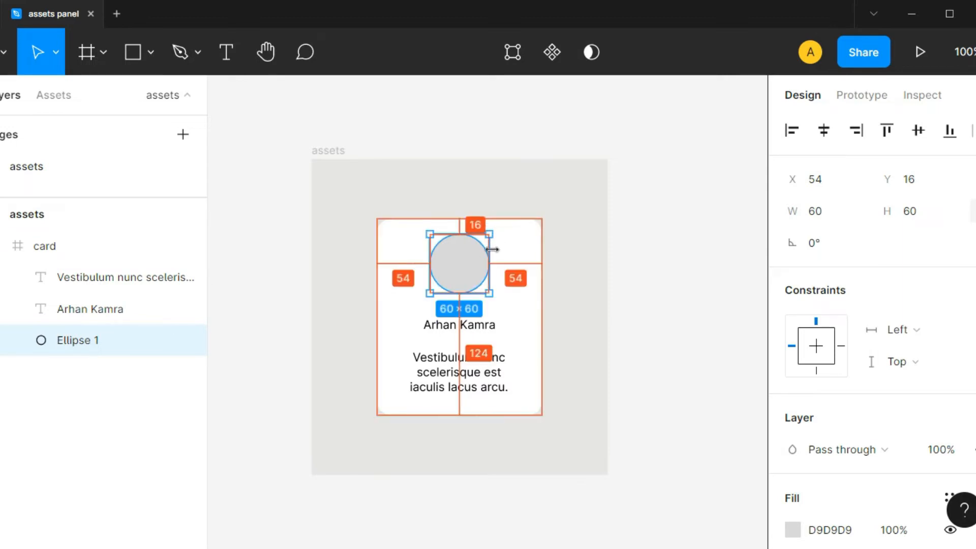
# Nudge the name text up until it sits 16 below the circle.
pyautogui.click(473, 325)
pyautogui.press('alt')
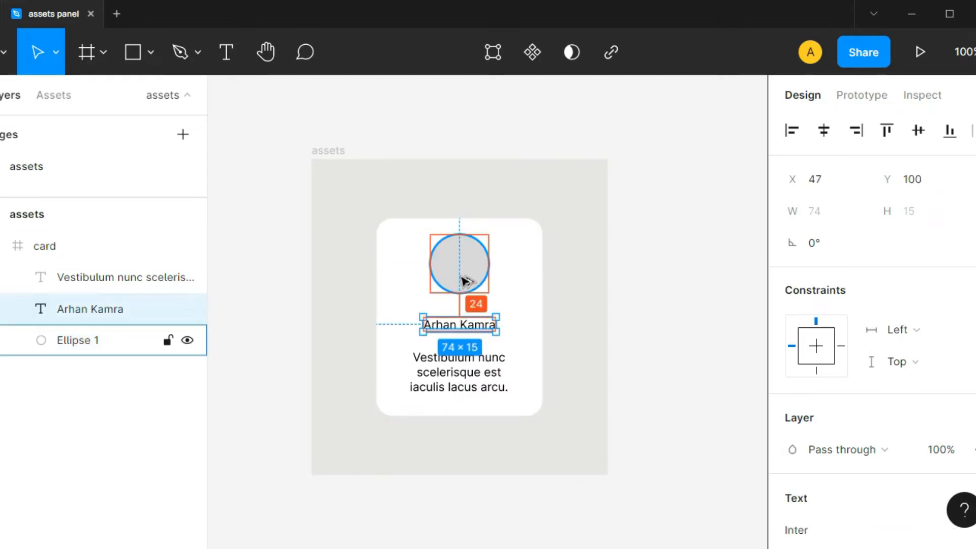
pyautogui.press('Up')
pyautogui.press('Up')
pyautogui.press('Up')
pyautogui.press('Up')
pyautogui.press('Up')
pyautogui.press('Up')
pyautogui.press('Up')
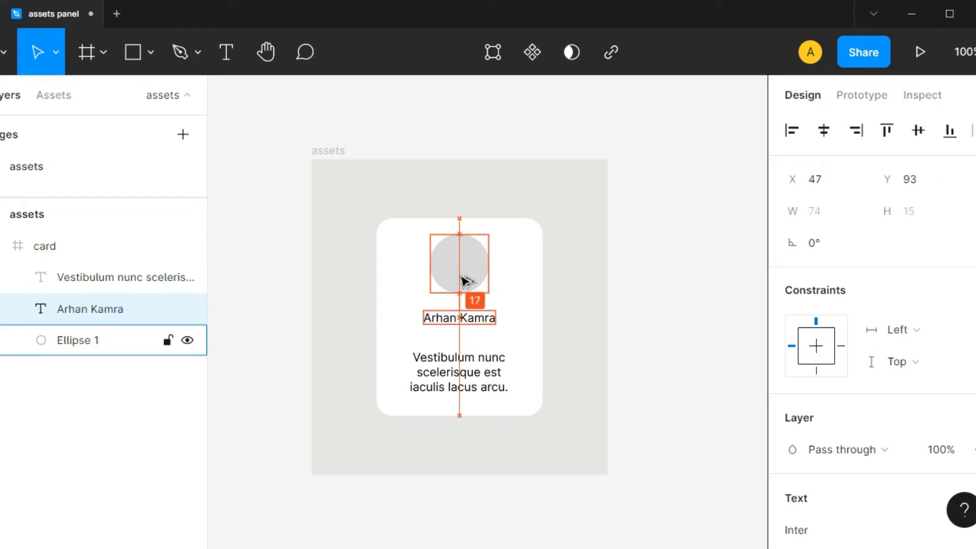
# Move the paragraph box up by 10 so it sits 16 below the name text.
pyautogui.click(470, 374)
pyautogui.press('alt')
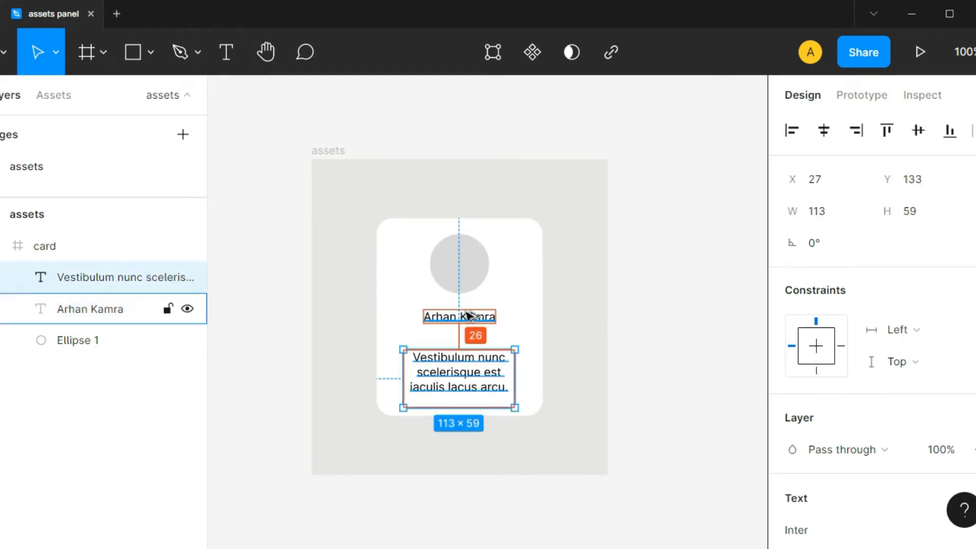
pyautogui.hotkey('shift', 'Up')
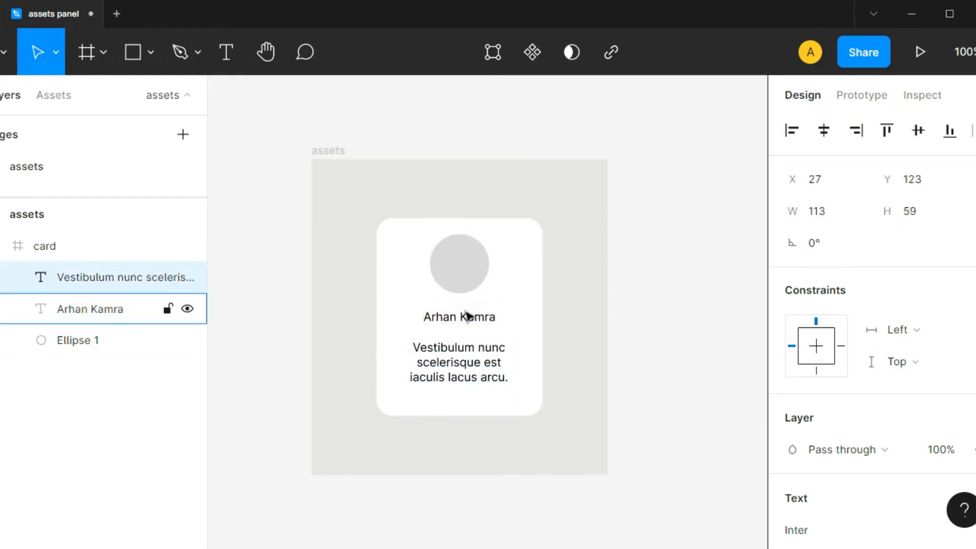
pyautogui.click(697, 356)
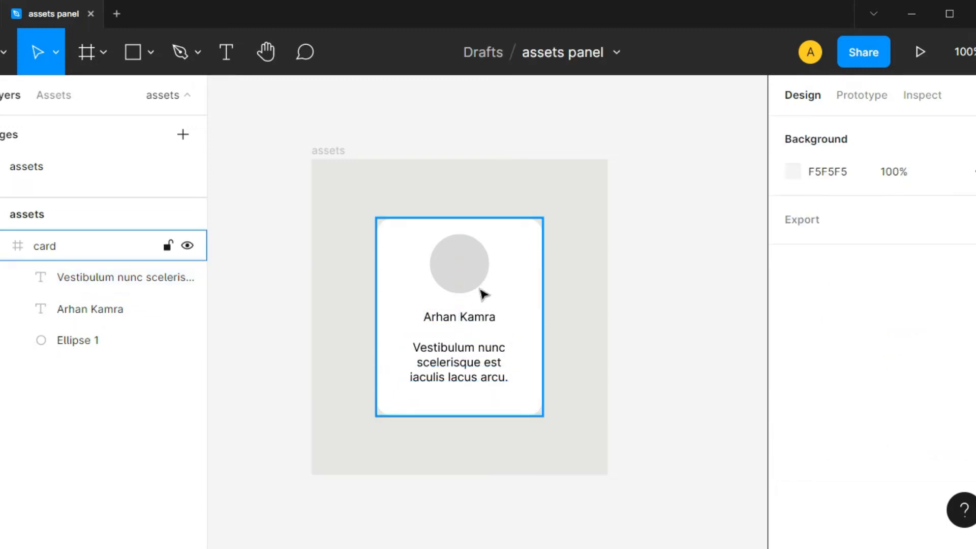
# Select the circle, name and paragraph together, try aligning their vertical centers, and undo that alignment.
pyautogui.click(466, 279)
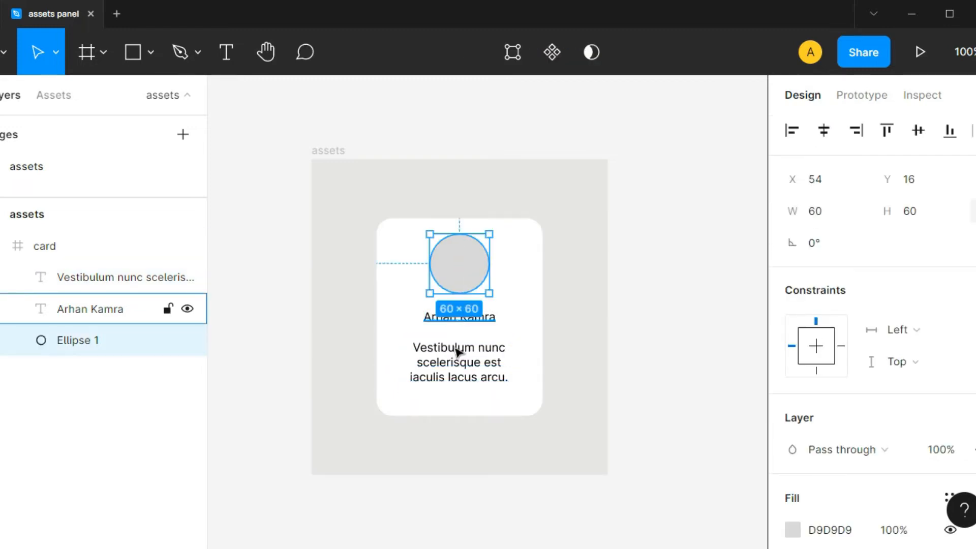
pyautogui.keyDown('shift'); pyautogui.click(459, 320); pyautogui.keyUp('shift')
pyautogui.keyDown('shift'); pyautogui.click(457, 349); pyautogui.keyUp('shift')
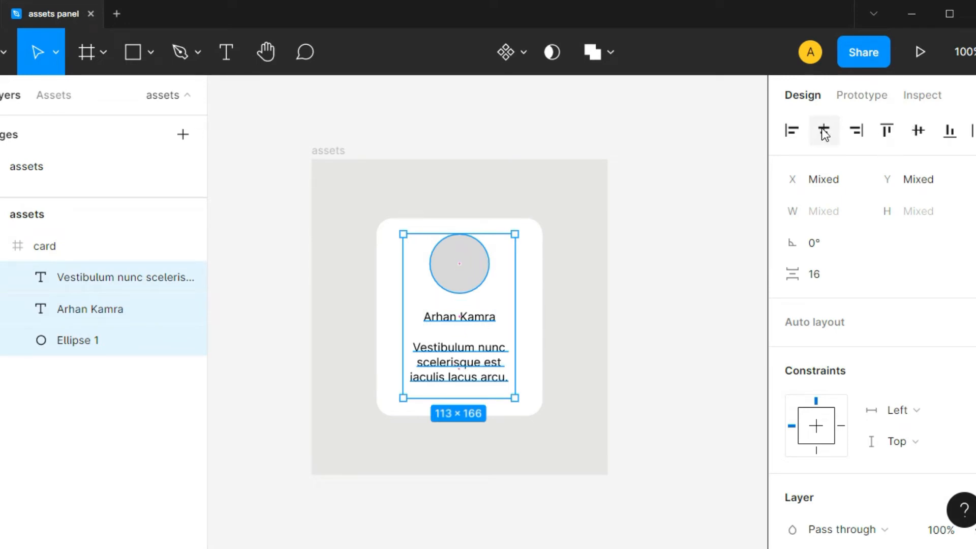
pyautogui.click(918, 132)
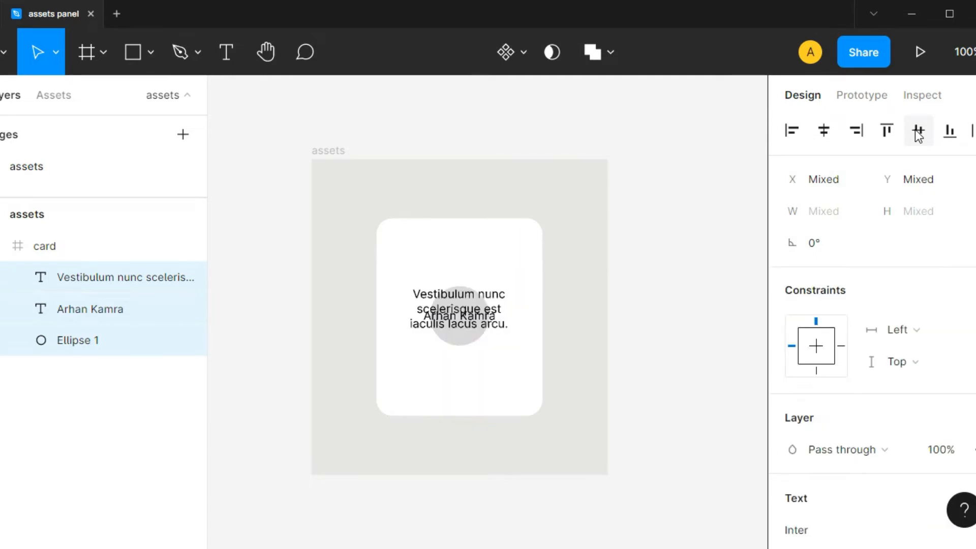
pyautogui.hotkey('ctrl', 'z')
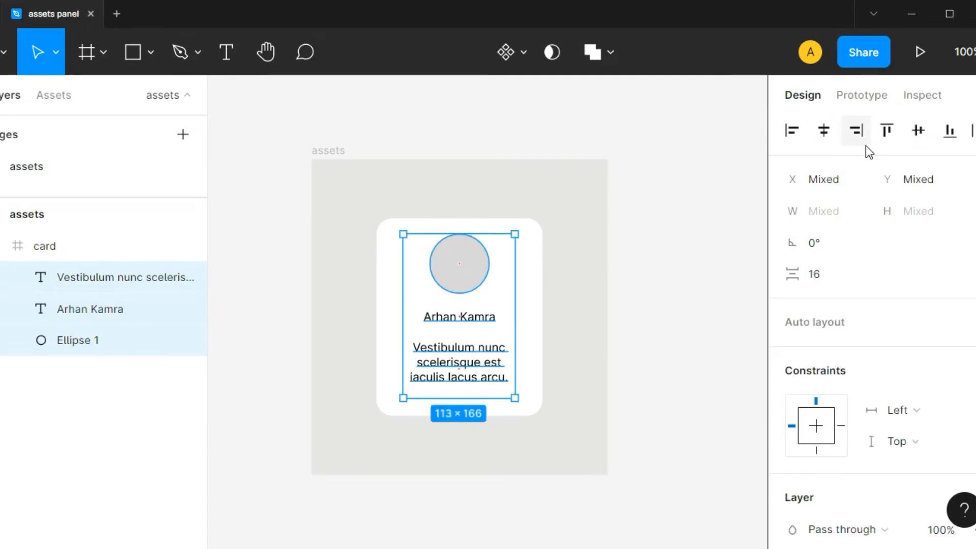
# Center the selected circle, name and paragraph vertically in the card as a temporary group, leaving them ungrouped.
pyautogui.hotkey('ctrl', 'g')
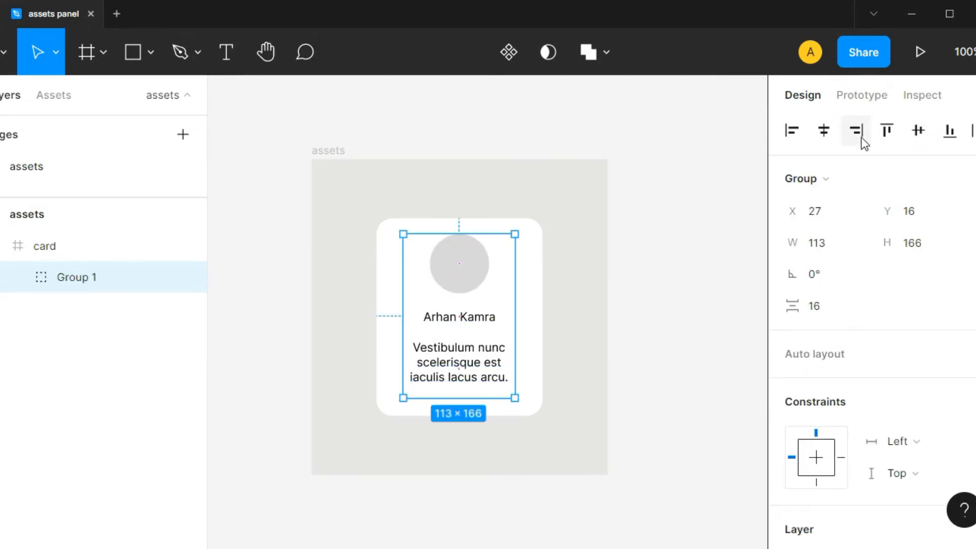
pyautogui.click(925, 135)
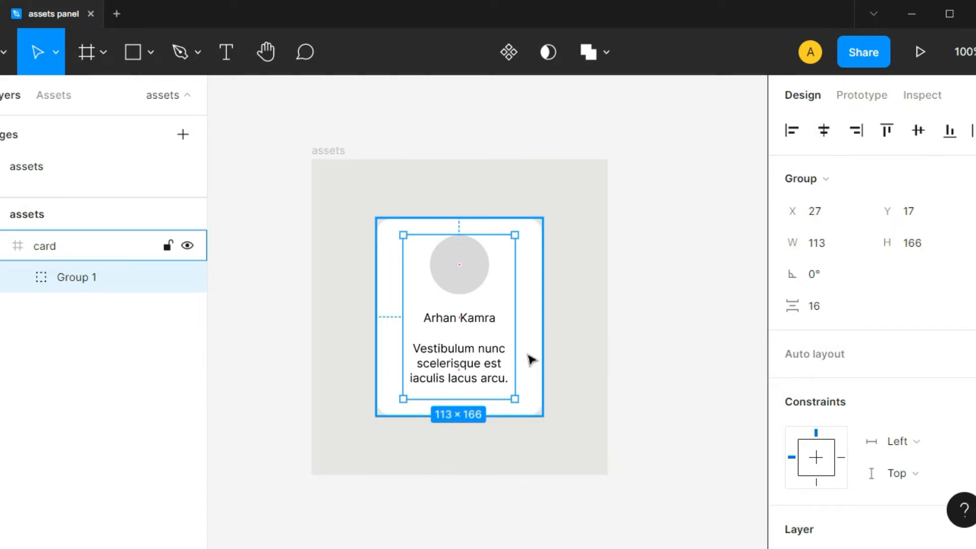
pyautogui.hotkey('ctrl', 'shift', 'g')
pyautogui.click(679, 350)
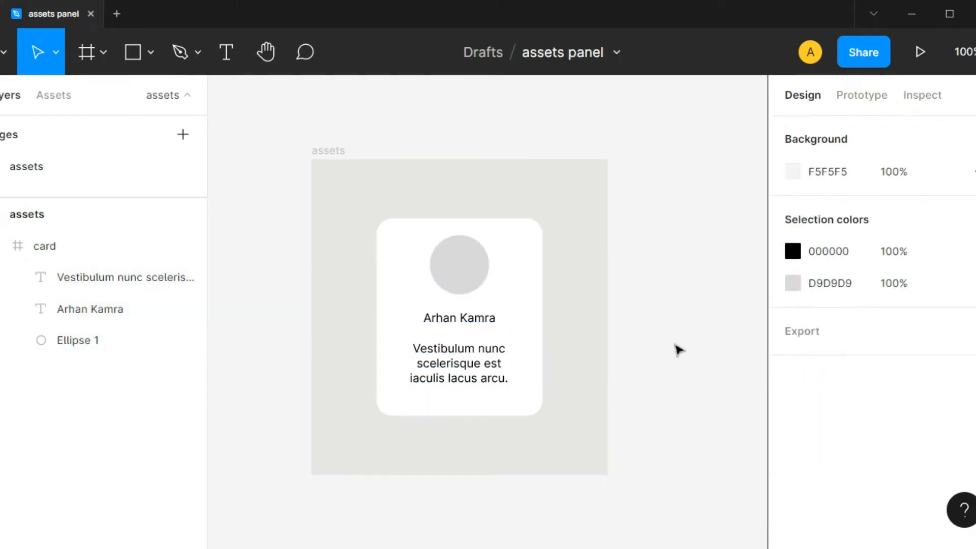
# Run the Unsplash plugin on the card's circle.
pyautogui.click(461, 272)
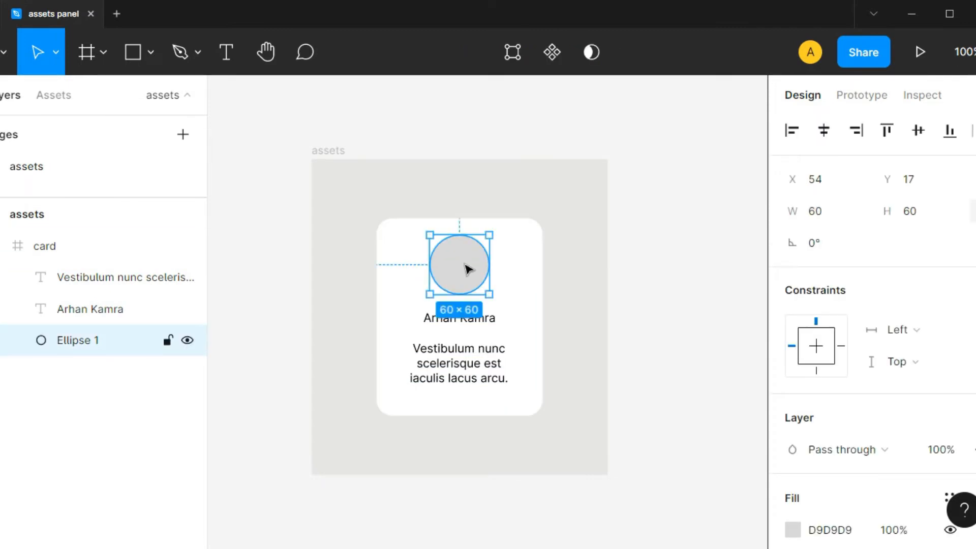
pyautogui.hotkey('ctrl', '/')
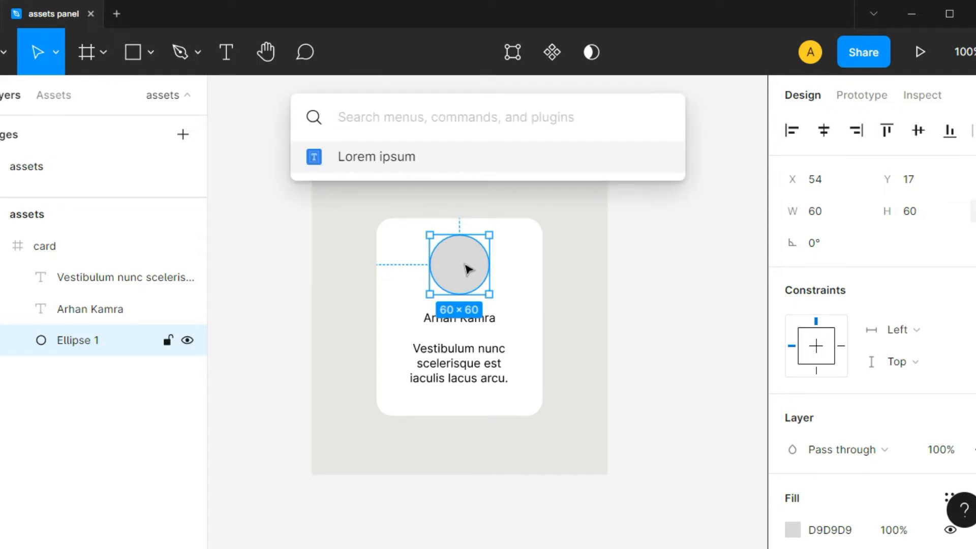
pyautogui.write('un')
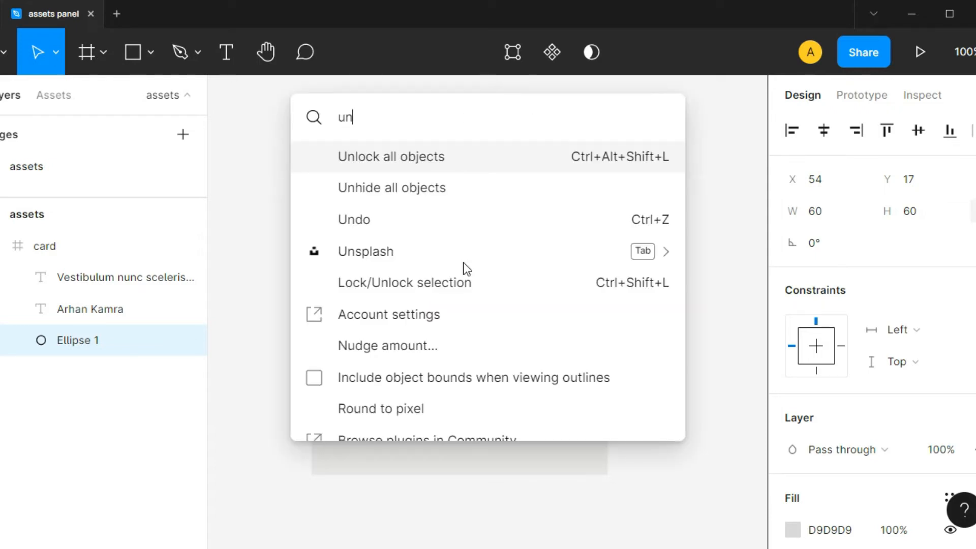
pyautogui.press('Down')
pyautogui.press('Down')
pyautogui.press('Down')
pyautogui.press('Down')
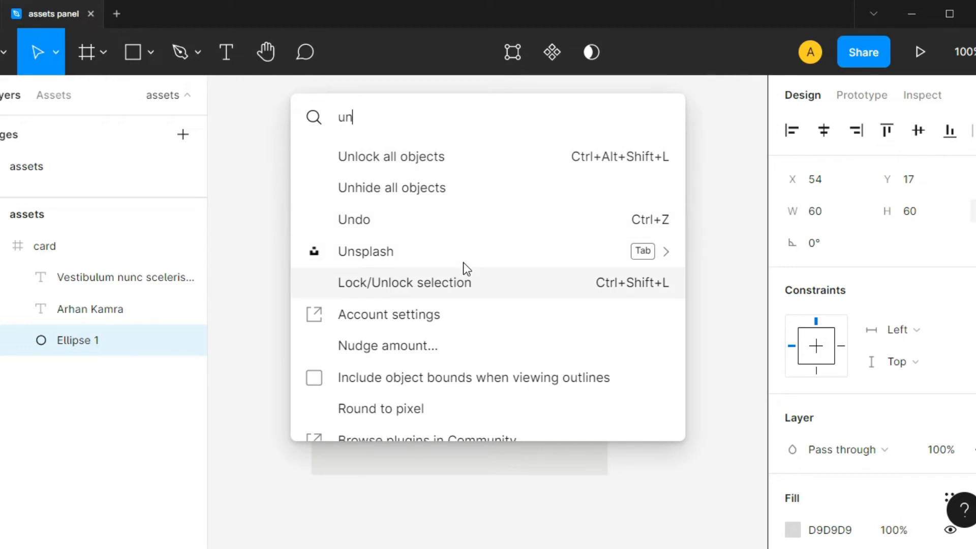
pyautogui.press('Up')
pyautogui.press('Return')
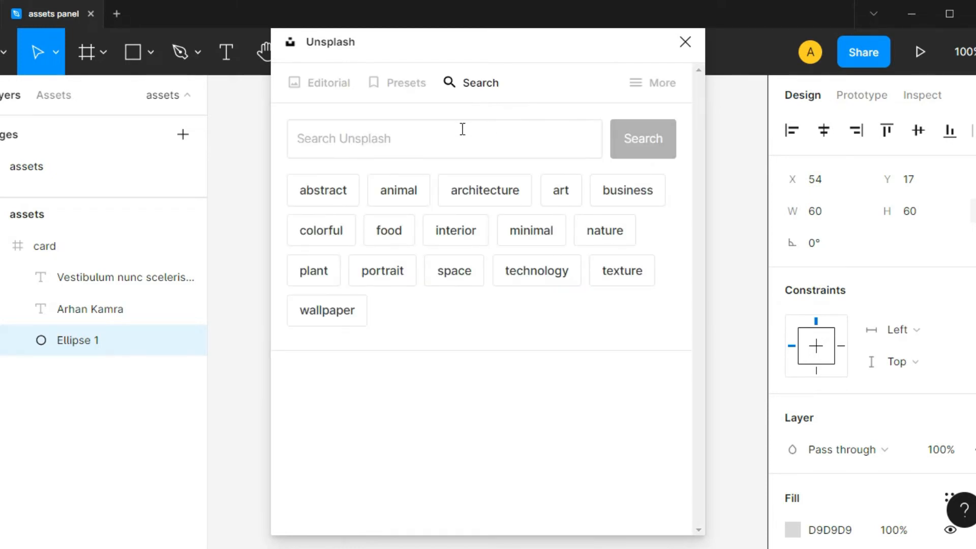
# Search Unsplash for "person" photos.
pyautogui.click(428, 141)
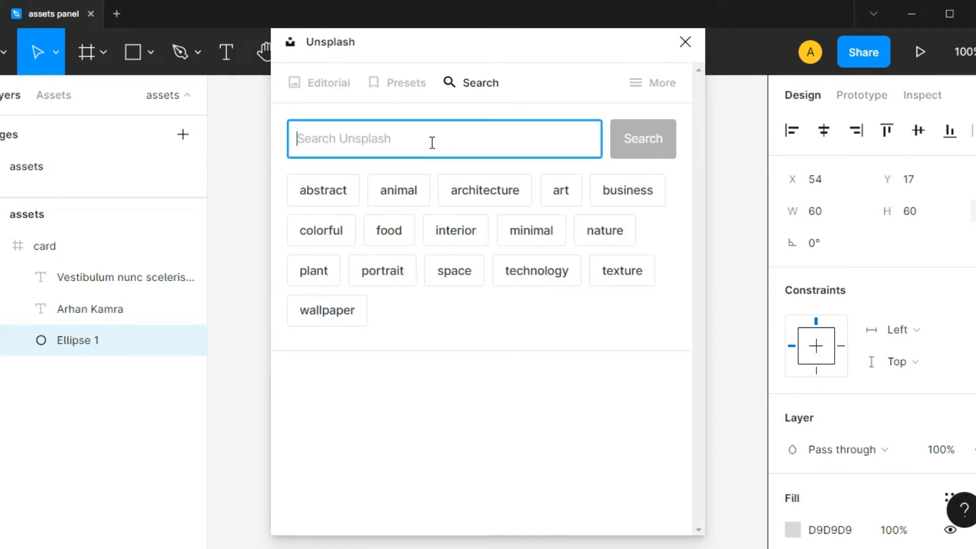
pyautogui.write('person')
pyautogui.press('Return')
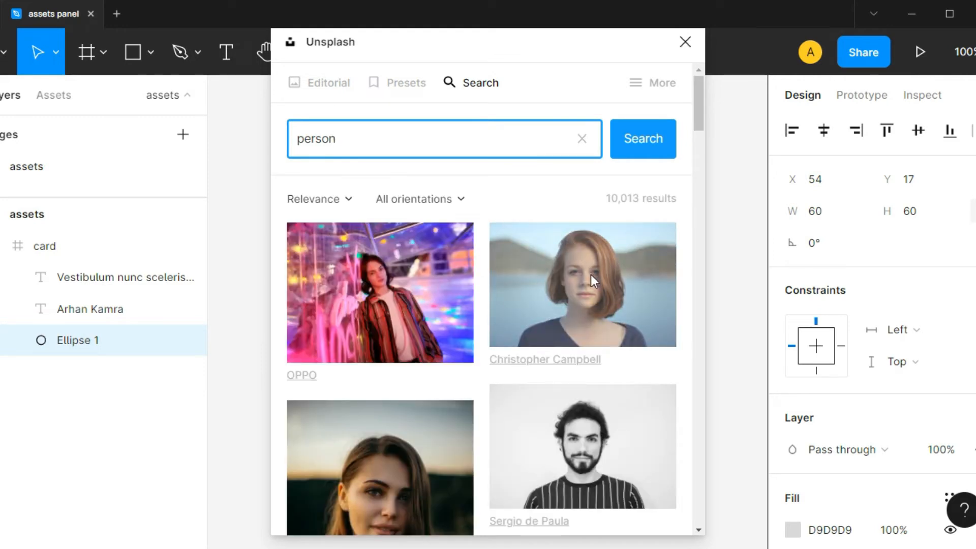
# Fill the card's circle with the Unsplash photo of the red-haired woman by the lake and close the plugin.
pyautogui.click(607, 273)
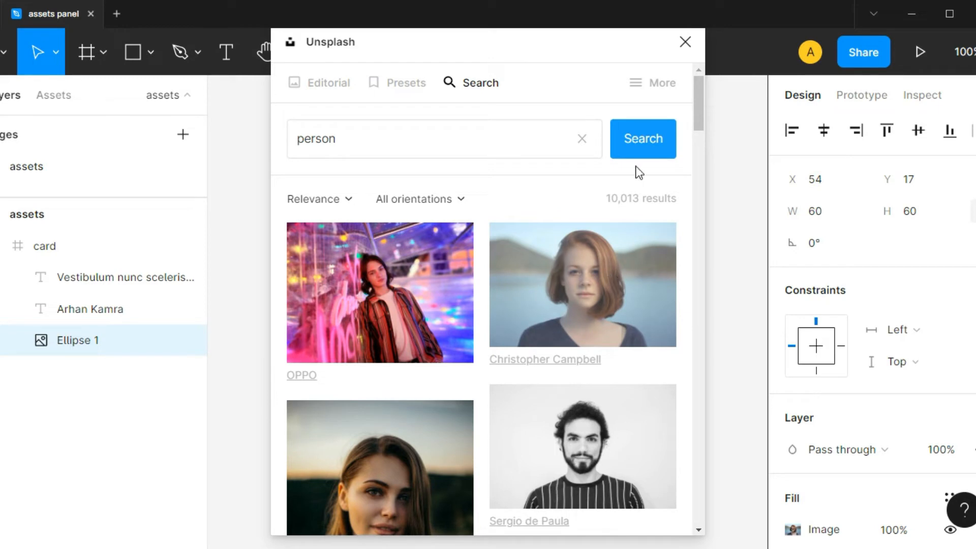
pyautogui.click(690, 43)
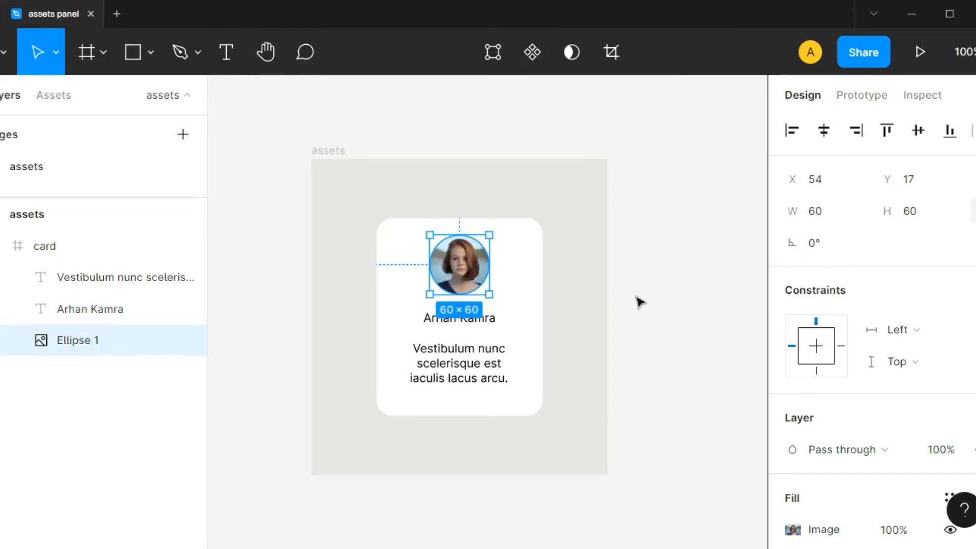
pyautogui.click(679, 300)
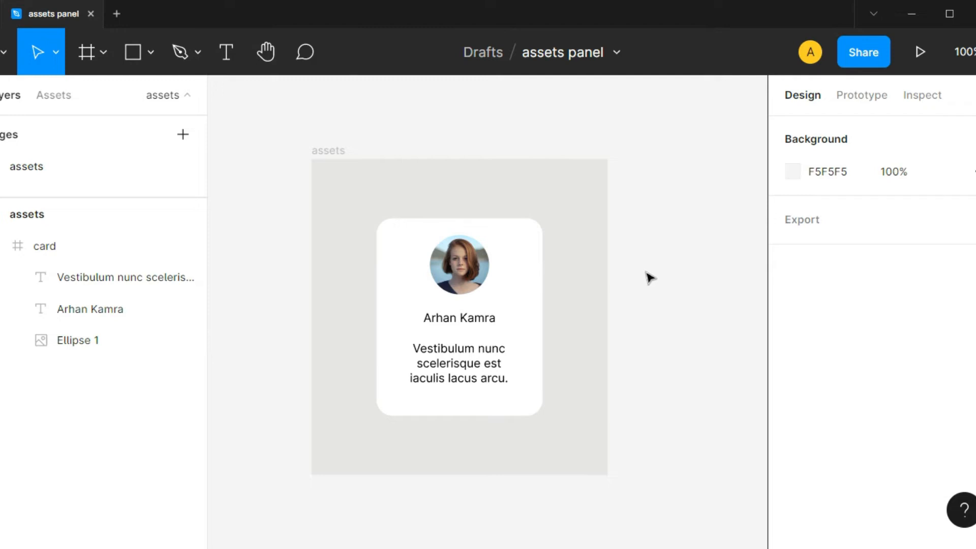
# Group the card frame under the name "card" and convert that group into a component.
pyautogui.click(394, 250)
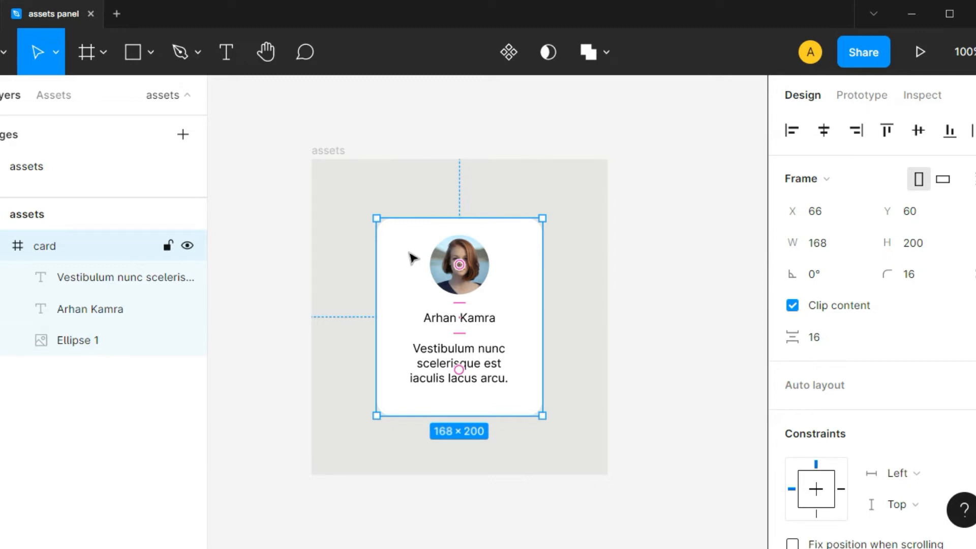
pyautogui.hotkey('ctrl', 'g')
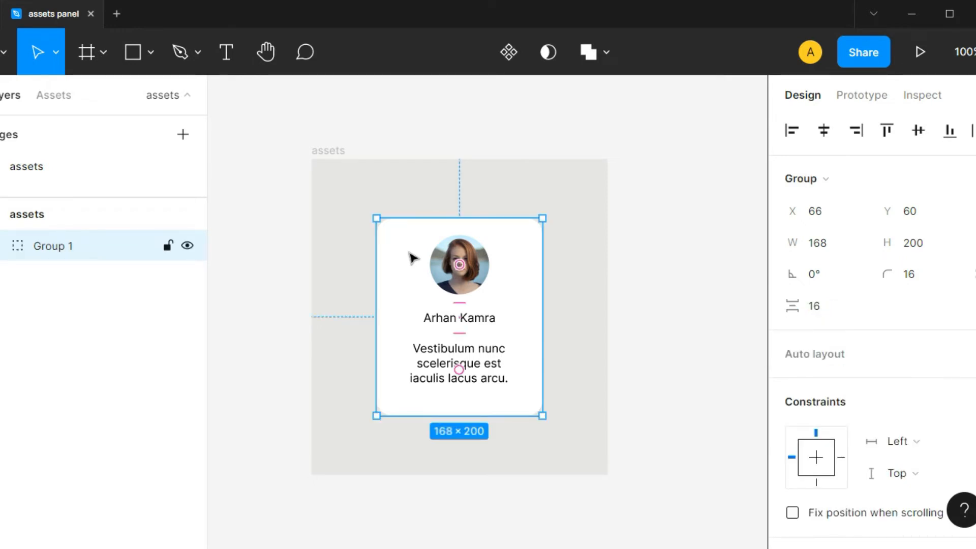
pyautogui.doubleClick(63, 251)
pyautogui.write('ca')
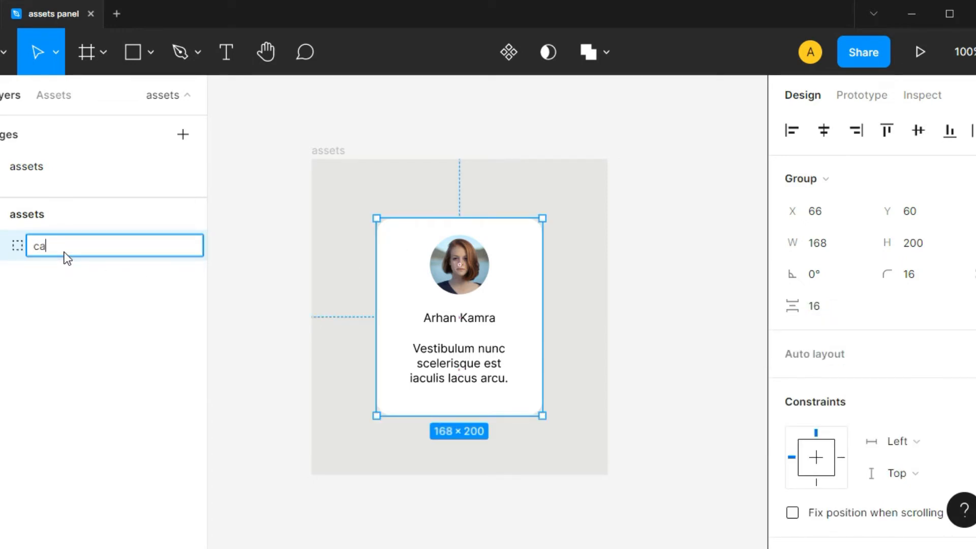
pyautogui.write('rd')
pyautogui.press('Return')
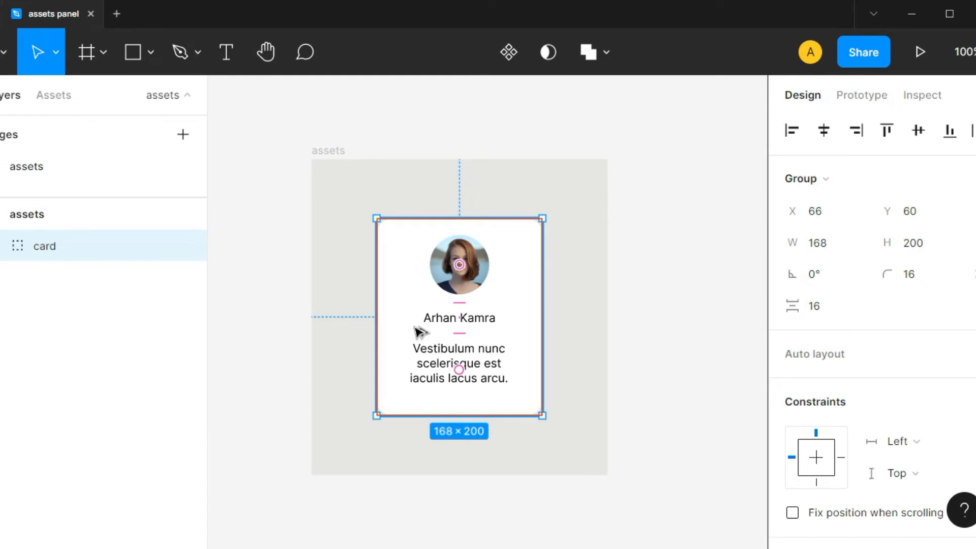
pyautogui.hotkey('ctrl', 'alt', 'k')
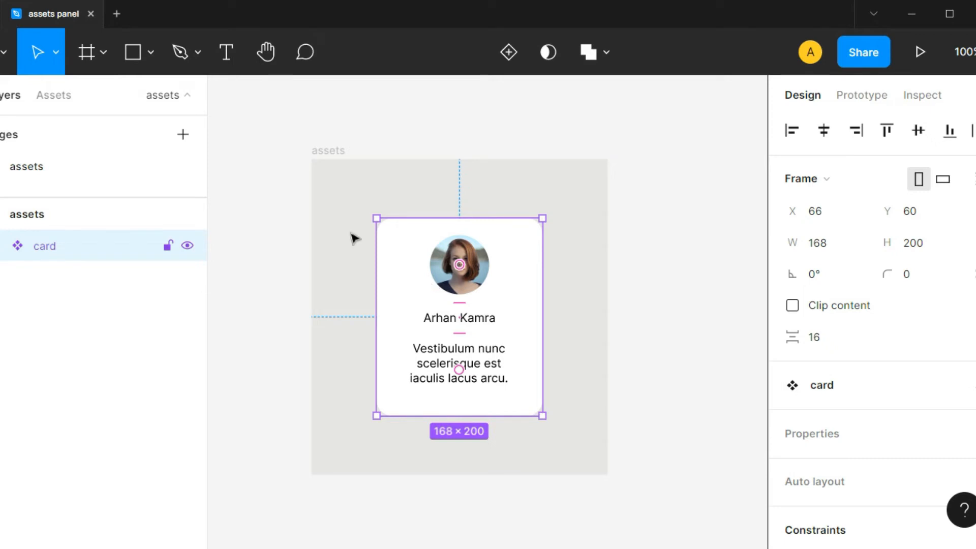
# Add a new page named "components" to the file.
pyautogui.click(184, 134)
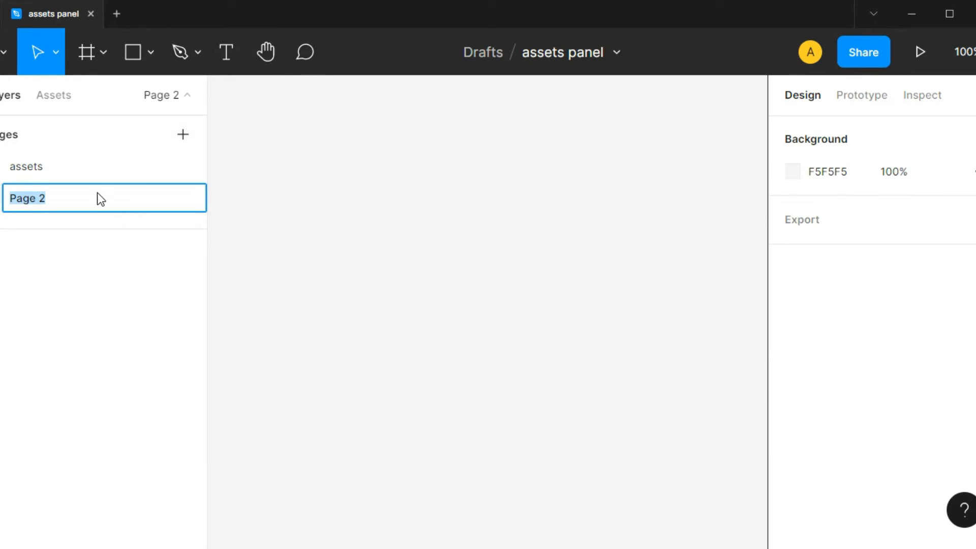
pyautogui.write('components')
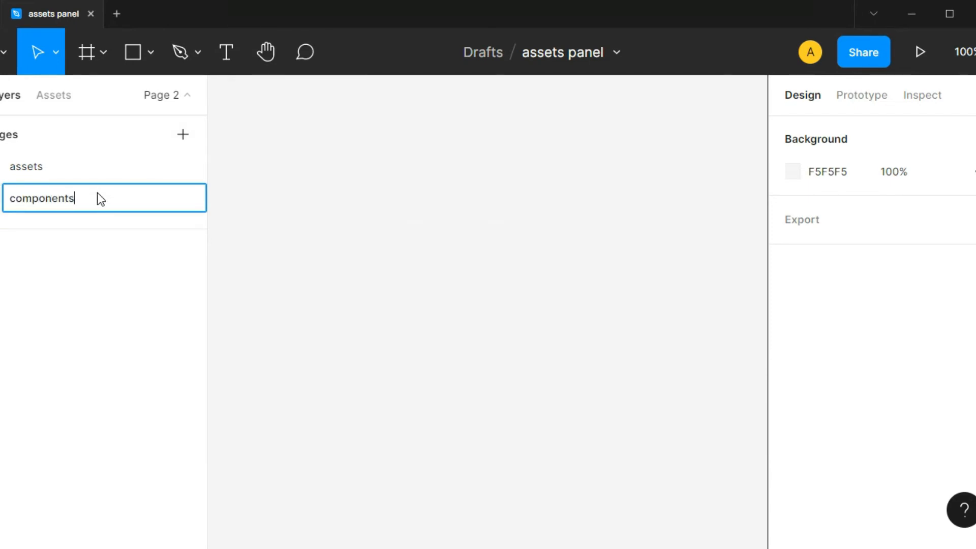
pyautogui.press('Return')
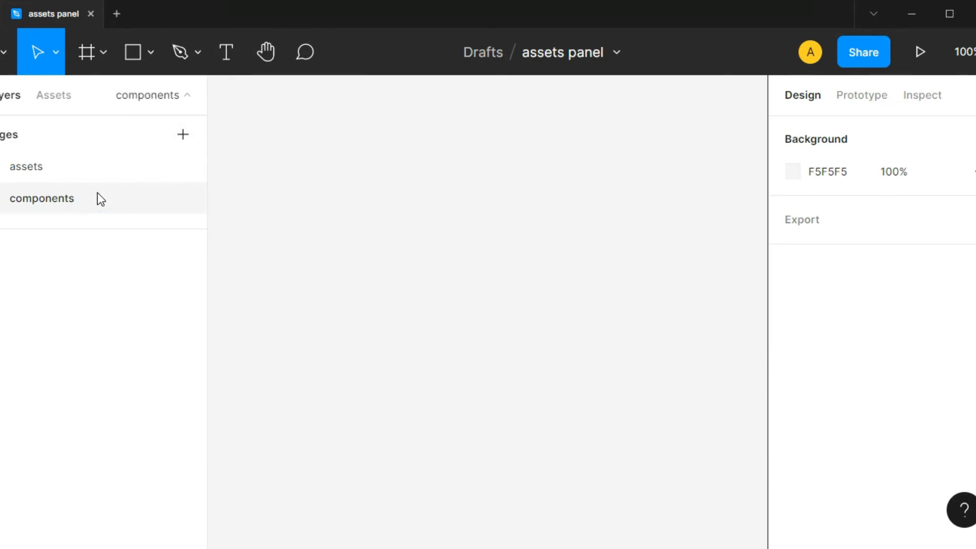
# Move the card component from the assets page to the components page and view it at 100%.
pyautogui.click(84, 169)
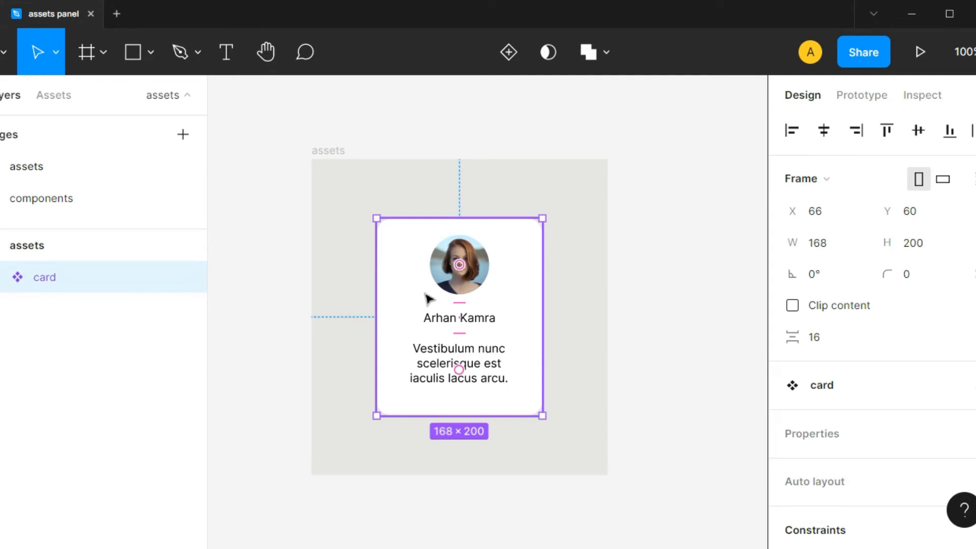
pyautogui.hotkey('ctrl', 'x')
pyautogui.click(76, 200)
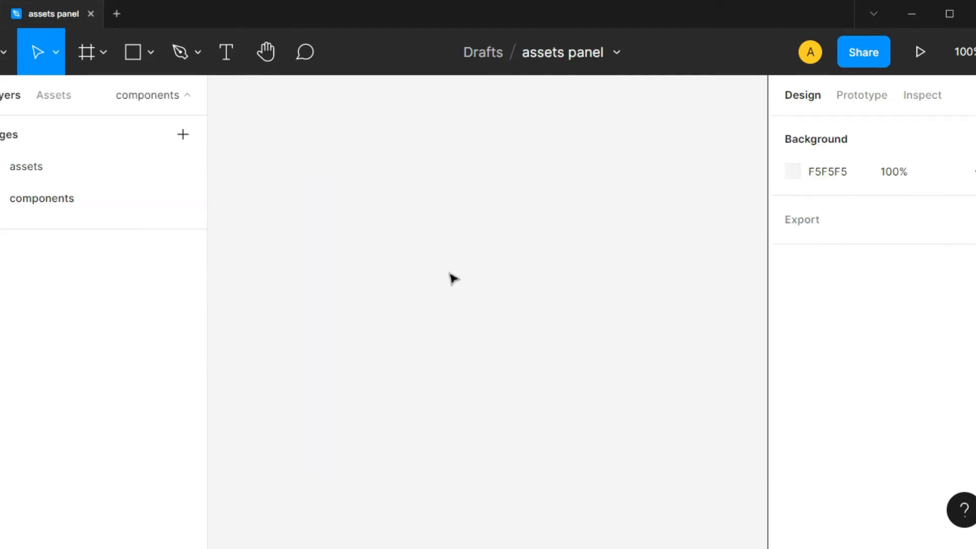
pyautogui.hotkey('ctrl', 'v')
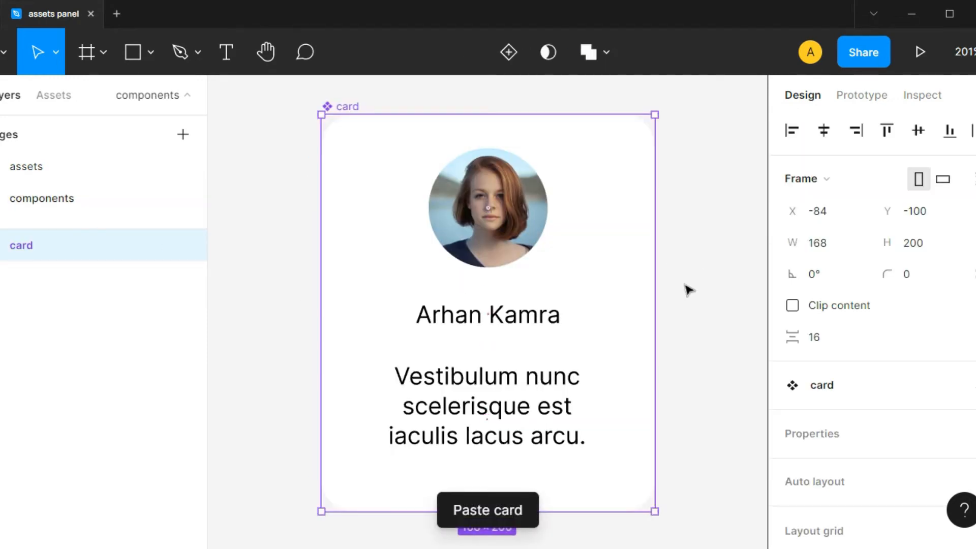
pyautogui.hotkey('shift', '0')
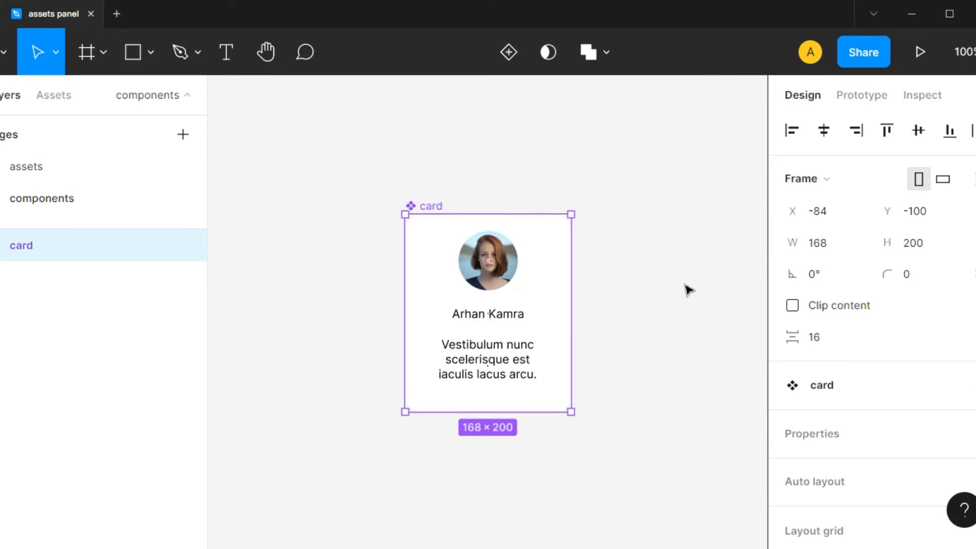
pyautogui.click(692, 294)
pyautogui.moveTo(670, 285); pyautogui.dragTo(625, 290)
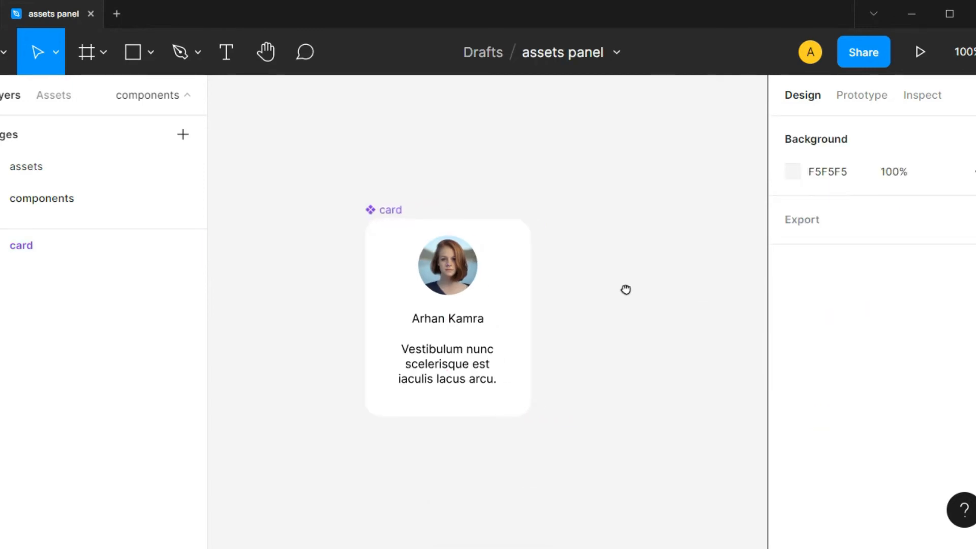
# Place an instance of the card component inside the assets frame on the assets page, at about X 66, Y 71.
pyautogui.click(93, 168)
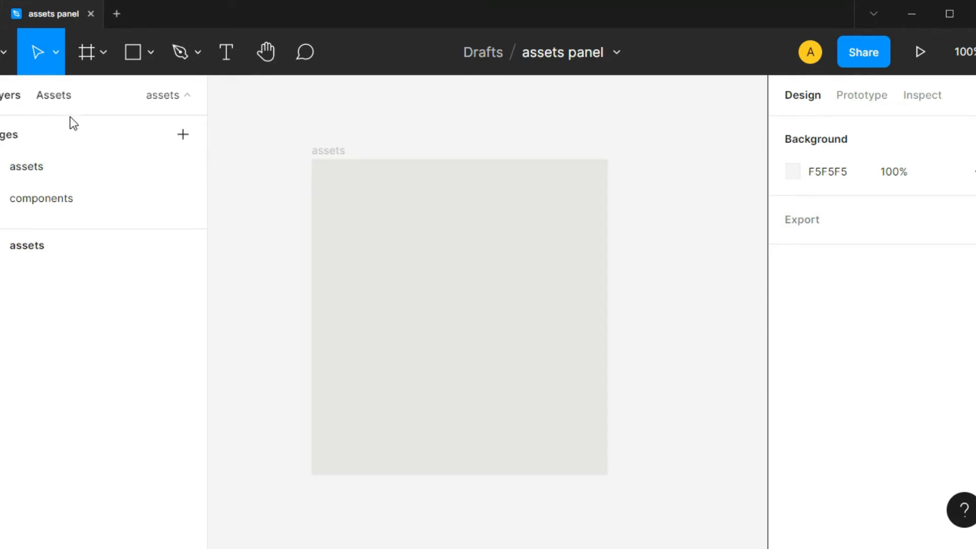
pyautogui.moveTo(257, 214); pyautogui.dragTo(268, 234)
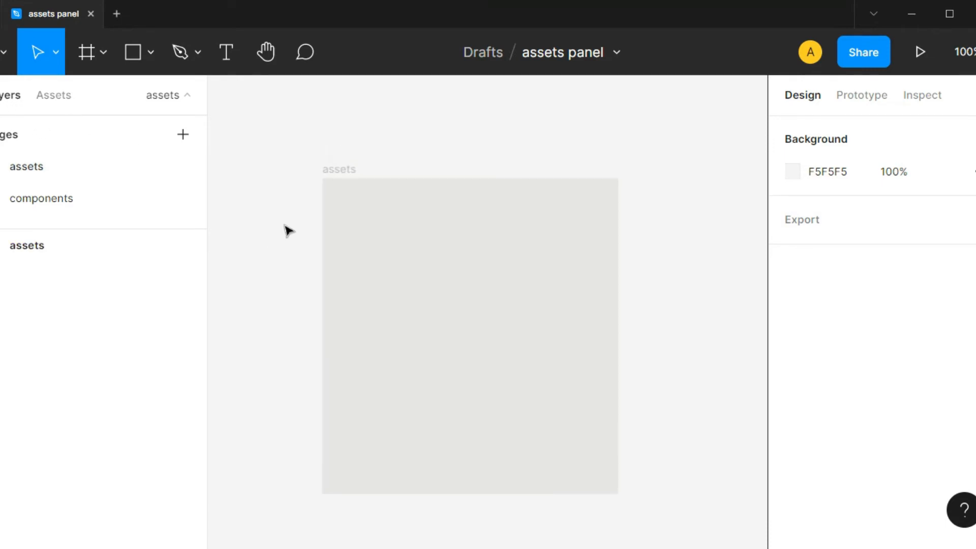
pyautogui.click(57, 97)
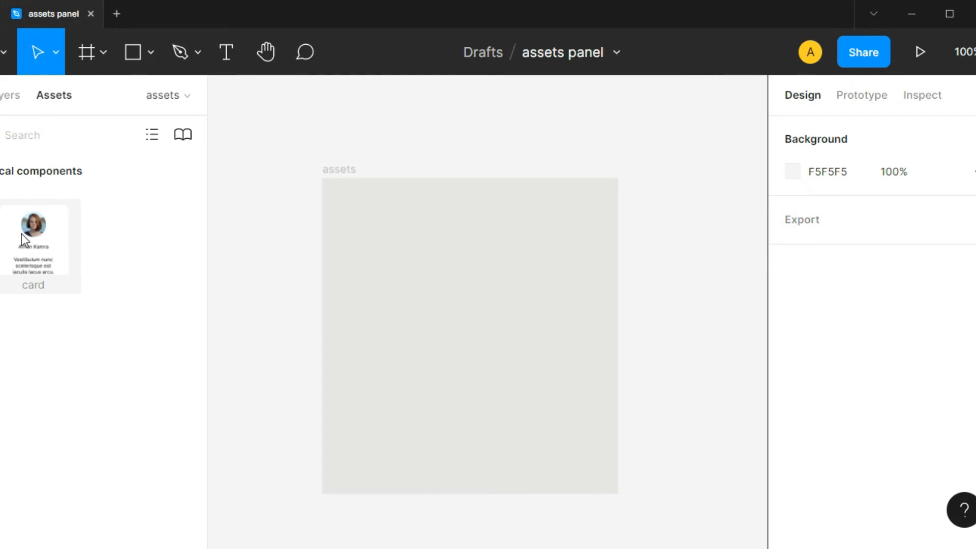
pyautogui.moveTo(22, 233); pyautogui.dragTo(459, 303)
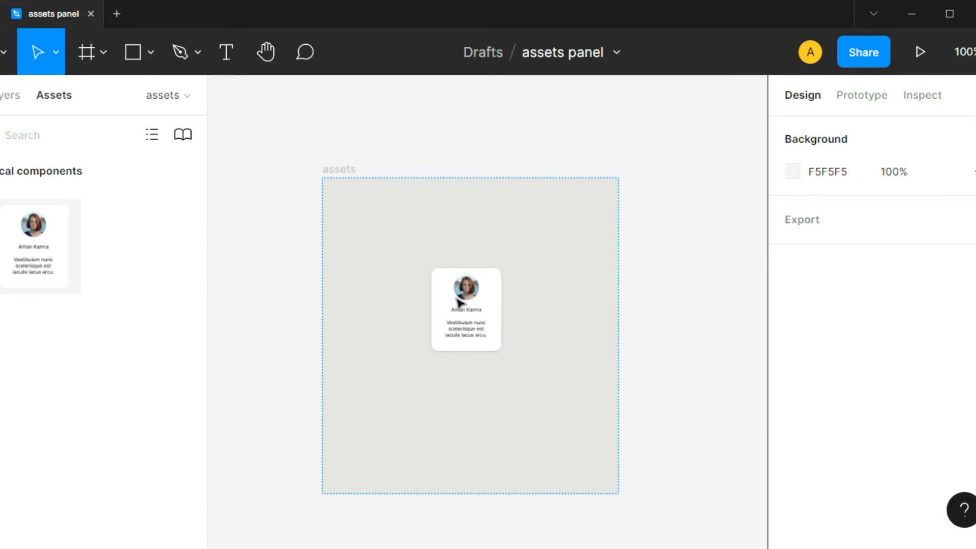
pyautogui.moveTo(456, 300); pyautogui.dragTo(533, 246)
pyautogui.moveTo(479, 290); pyautogui.dragTo(479, 333)
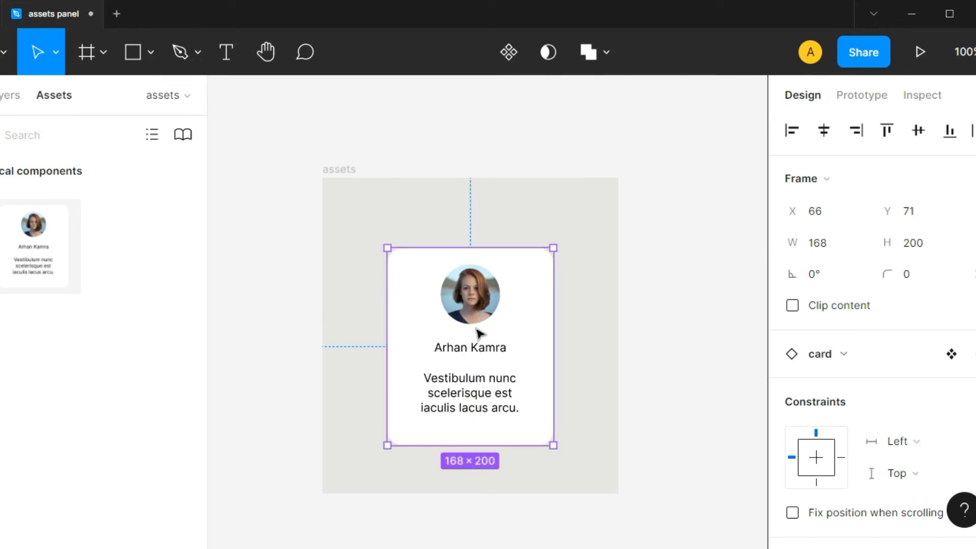
# Place six more instances of the local card component over and around the assets frame.
pyautogui.click(10, 97)
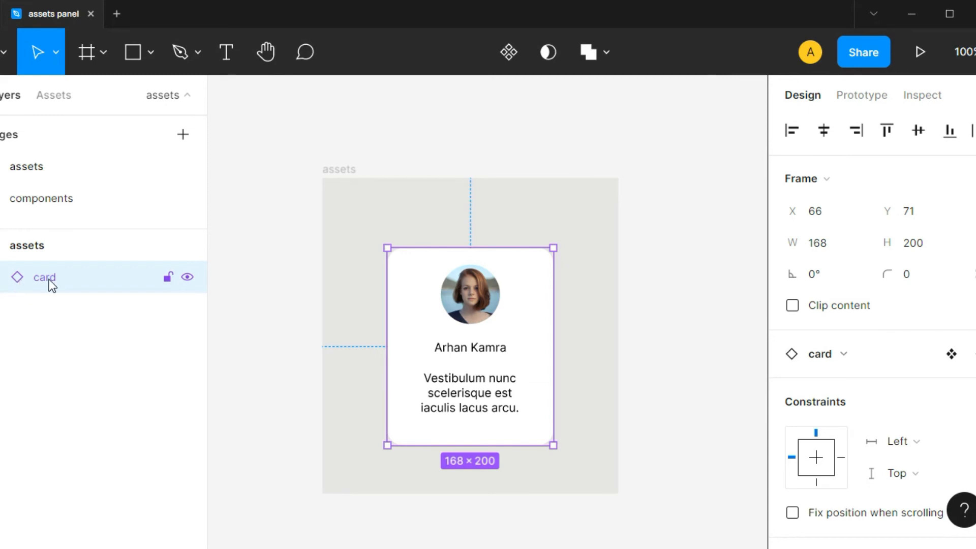
pyautogui.click(53, 96)
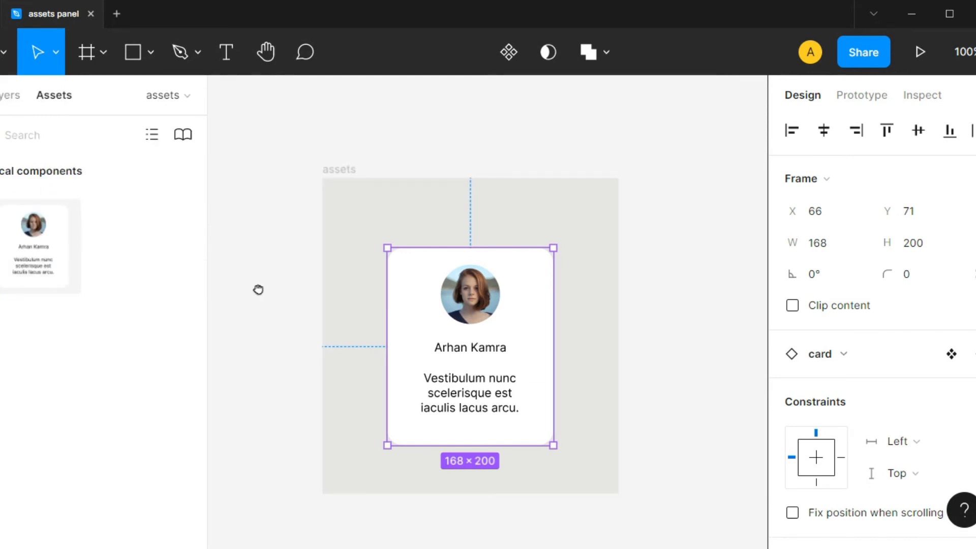
pyautogui.moveTo(258, 290); pyautogui.dragTo(405, 265)
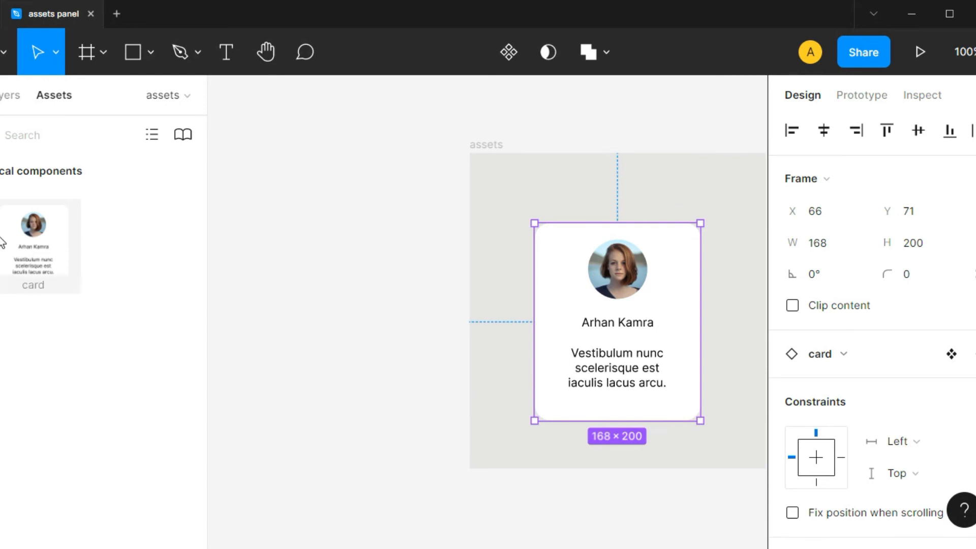
pyautogui.moveTo(33, 225); pyautogui.dragTo(358, 301)
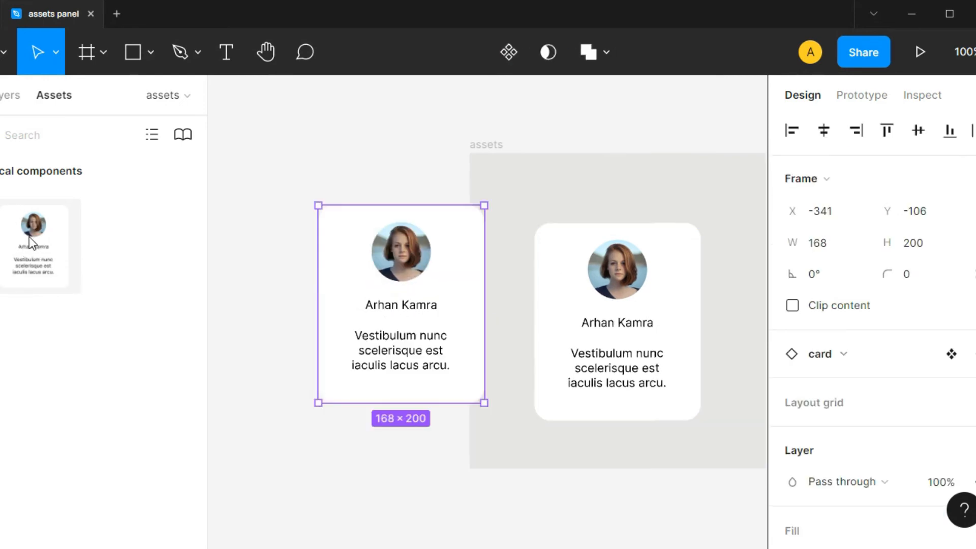
pyautogui.moveTo(29, 236); pyautogui.dragTo(283, 395)
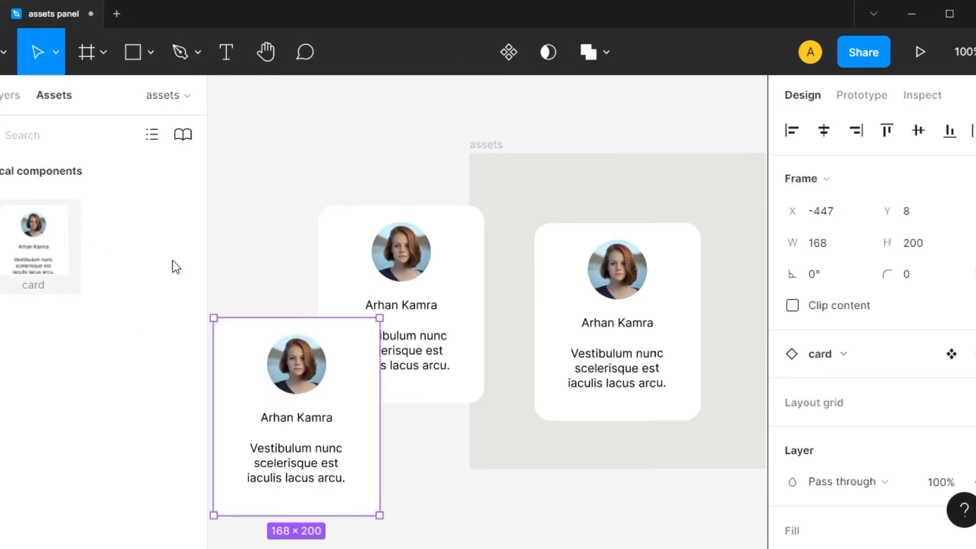
pyautogui.click(290, 266)
pyautogui.click(51, 242)
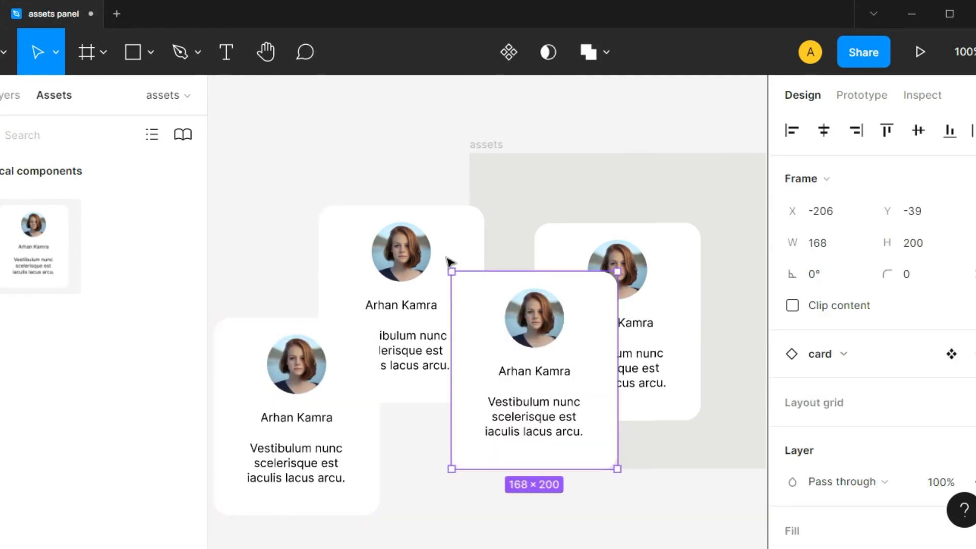
pyautogui.moveTo(22, 227); pyautogui.dragTo(428, 216)
pyautogui.moveTo(22, 229); pyautogui.dragTo(467, 130)
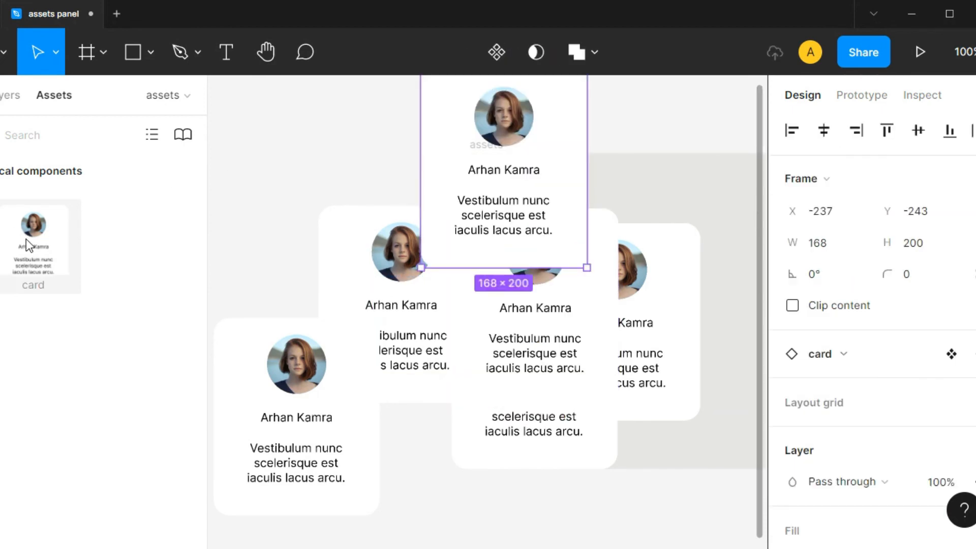
pyautogui.moveTo(25, 239); pyautogui.dragTo(656, 143)
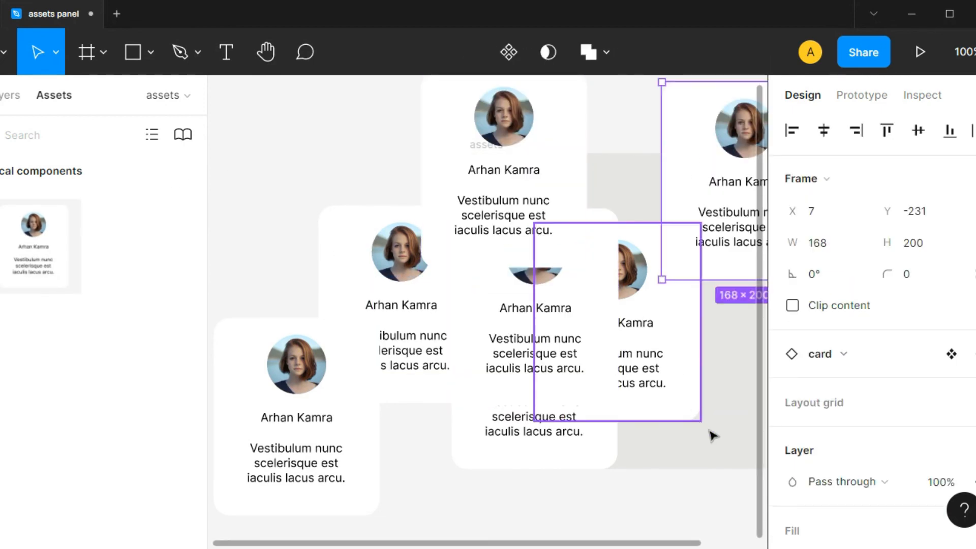
pyautogui.moveTo(734, 471); pyautogui.dragTo(636, 505)
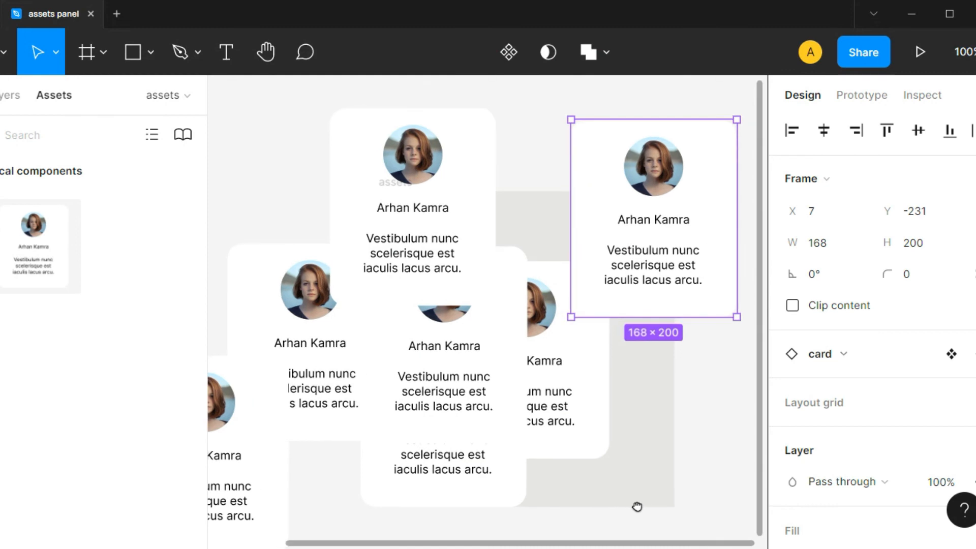
pyautogui.click(701, 427)
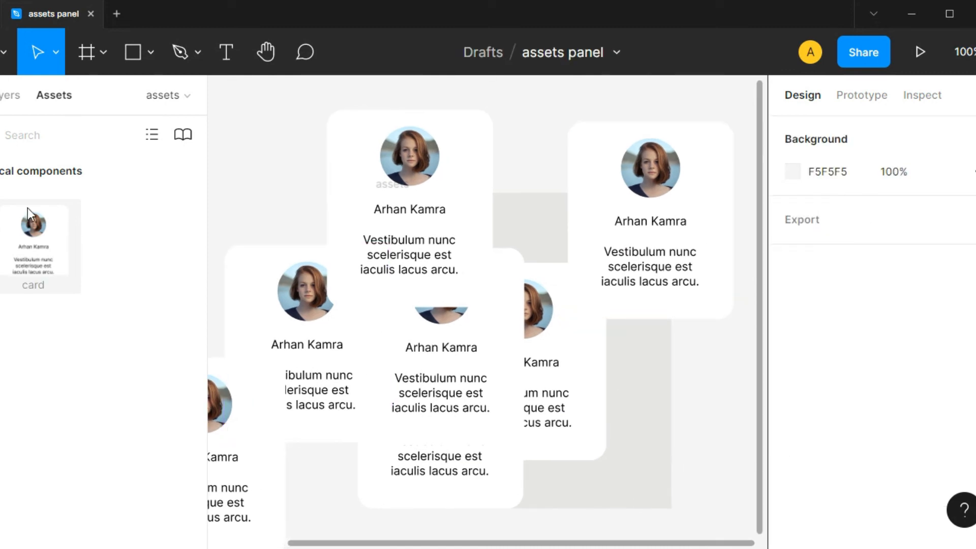
# Replace the name on the card instance at the assets frame's upper-right corner with a different person's full name.
pyautogui.click(670, 224)
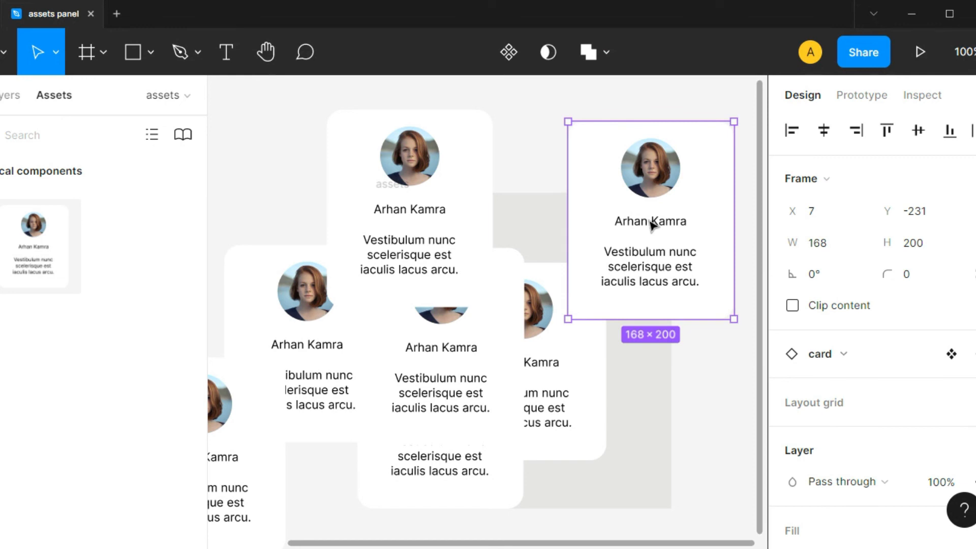
pyautogui.doubleClick(651, 222)
pyautogui.doubleClick(651, 221)
pyautogui.doubleClick(649, 223)
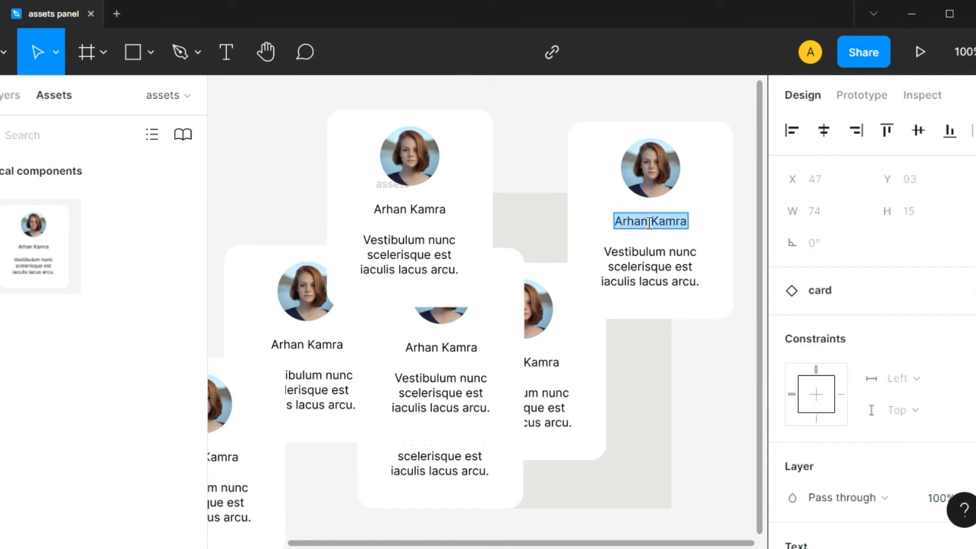
pyautogui.press('Escape')
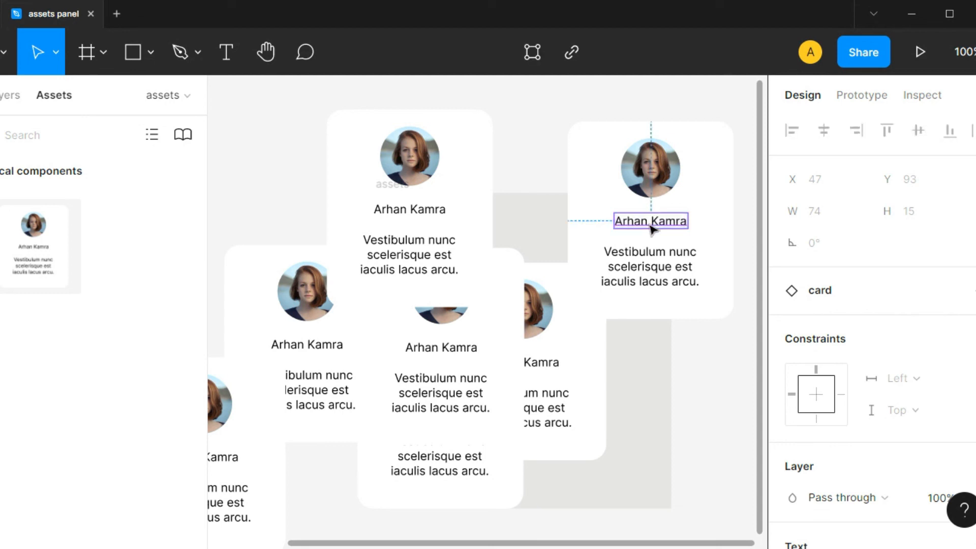
pyautogui.doubleClick(656, 223)
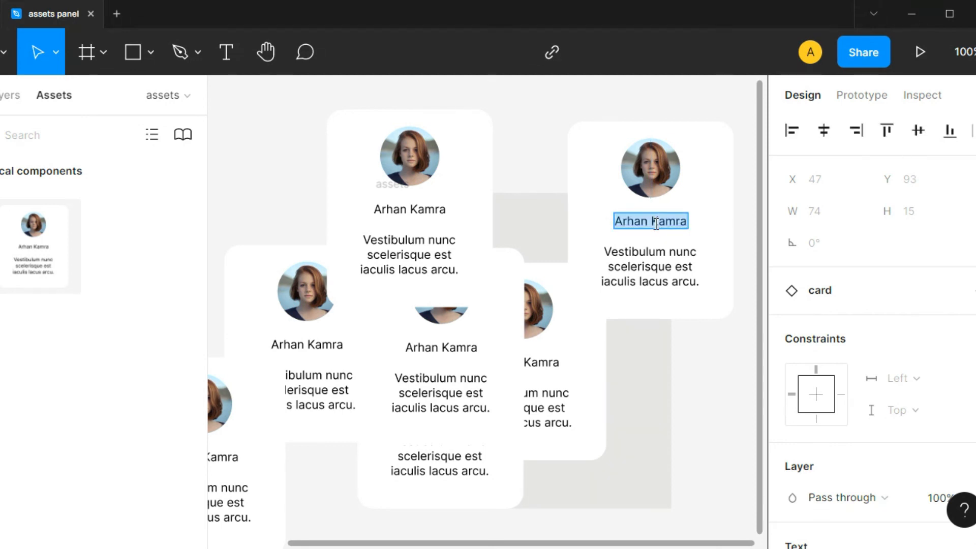
pyautogui.write('Richa Chau')
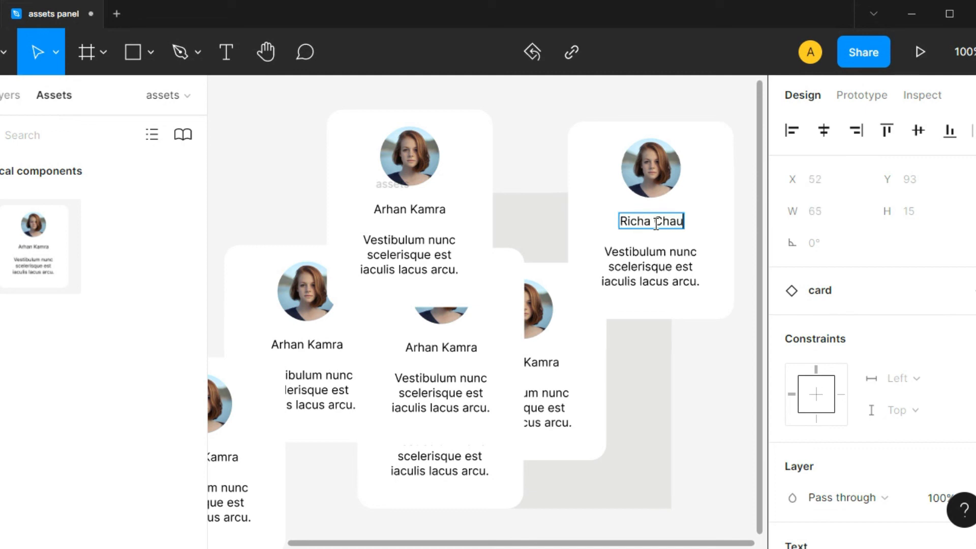
pyautogui.write('dhary')
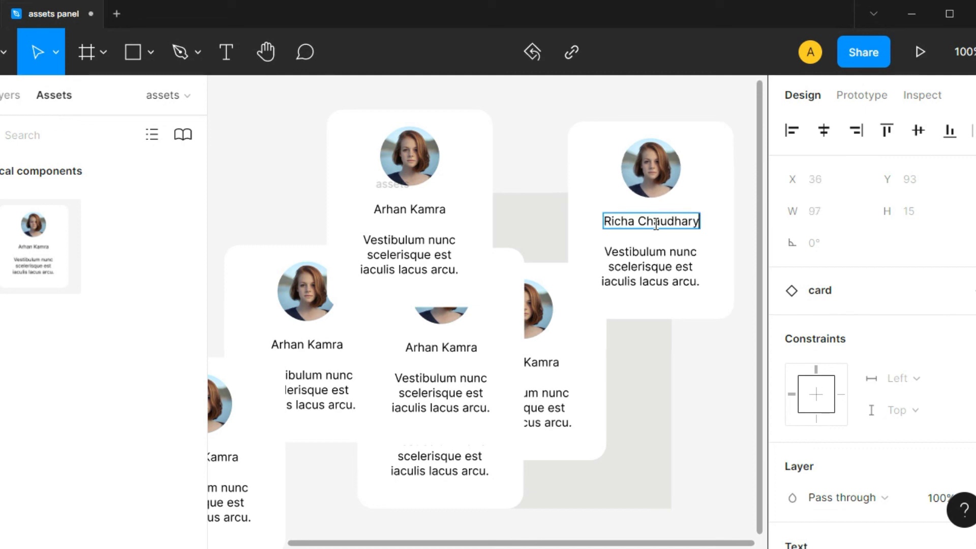
pyautogui.press('Escape')
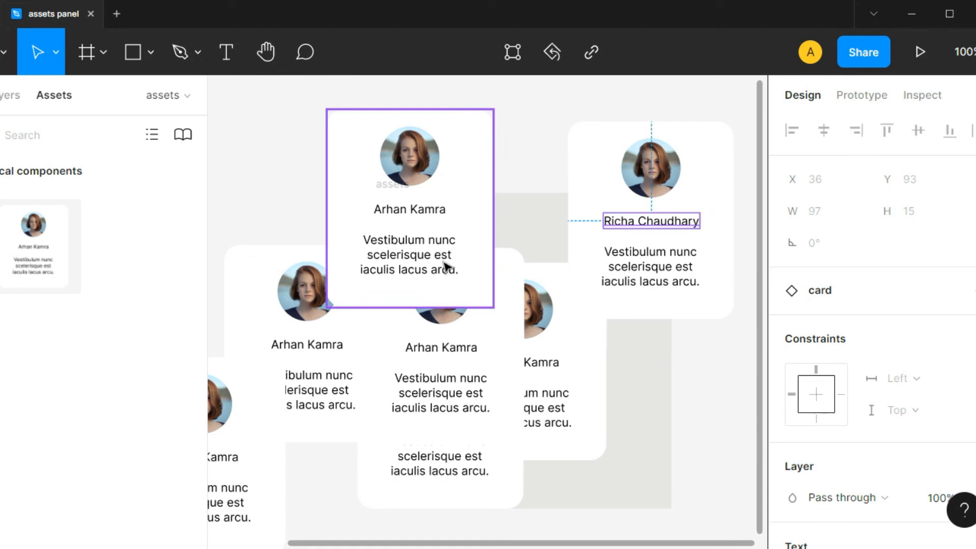
# Replace the name on the card instance covering the assets frame's label with another person's full name and deselect it.
pyautogui.doubleClick(406, 210)
pyautogui.doubleClick(406, 214)
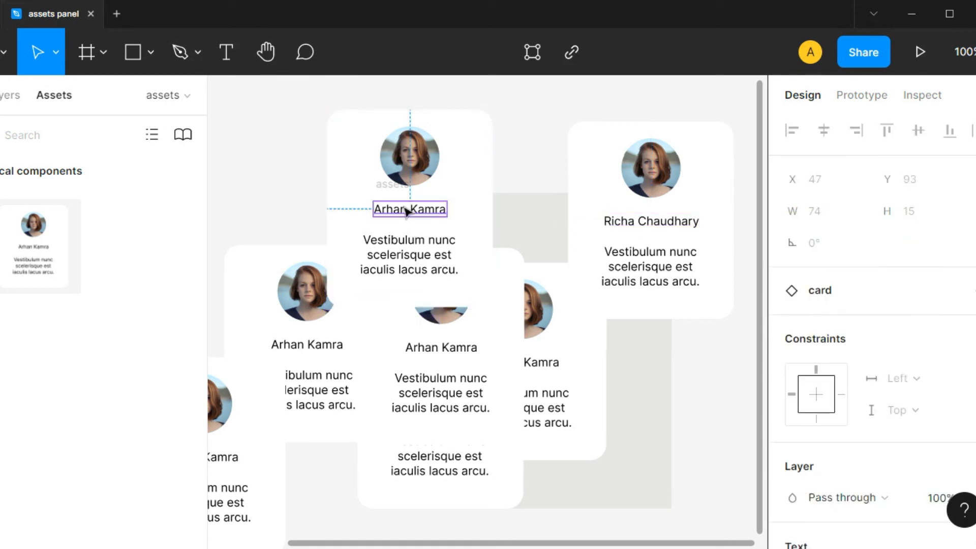
pyautogui.doubleClick(405, 208)
pyautogui.write('P')
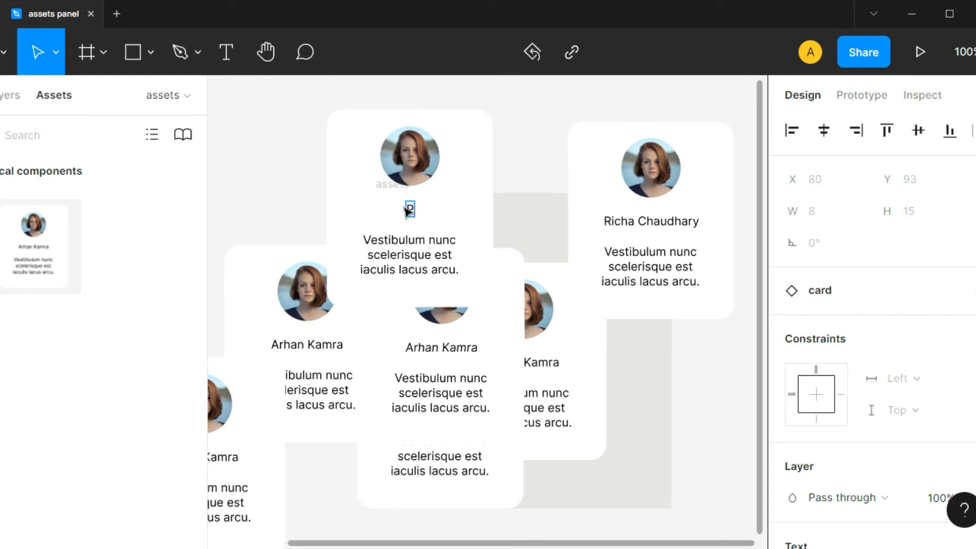
pyautogui.write('rashant gaikwad')
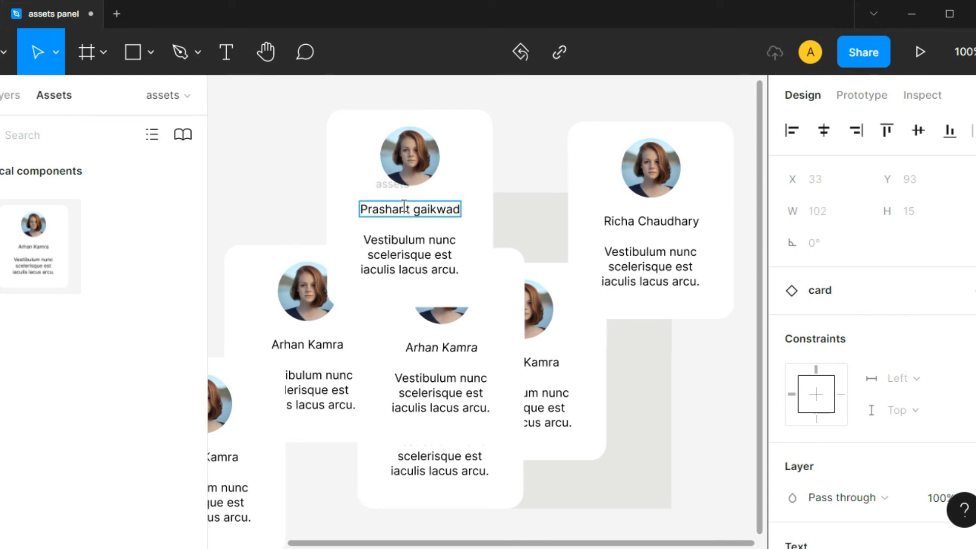
pyautogui.press('Escape')
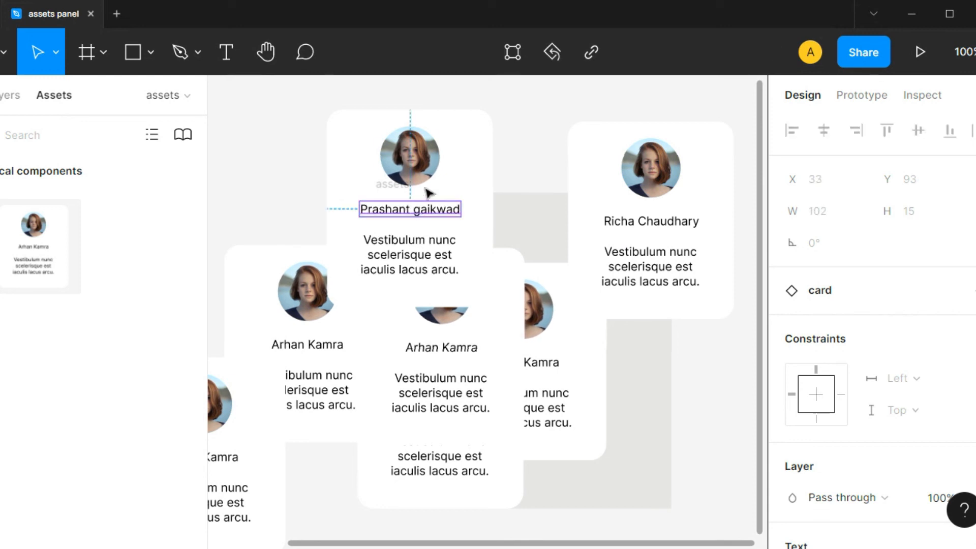
pyautogui.press('Escape')
pyautogui.click(533, 166)
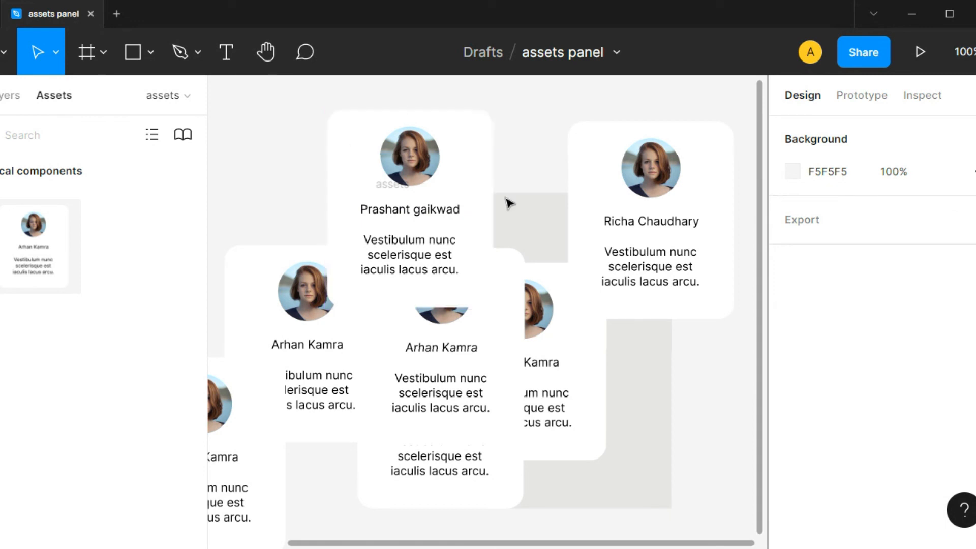
# Show the file's pages and the layers of the assets page.
pyautogui.click(5, 94)
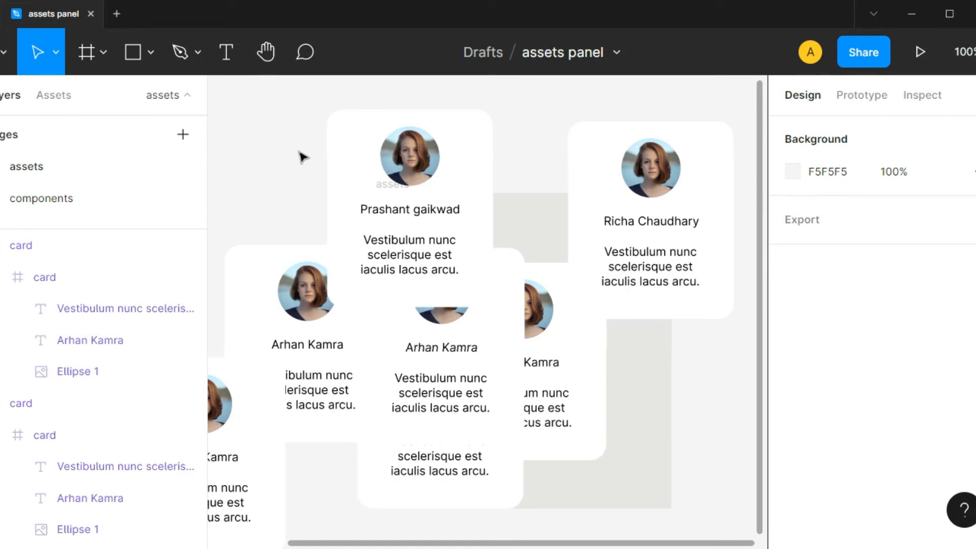
pyautogui.moveTo(301, 157); pyautogui.dragTo(250, 190)
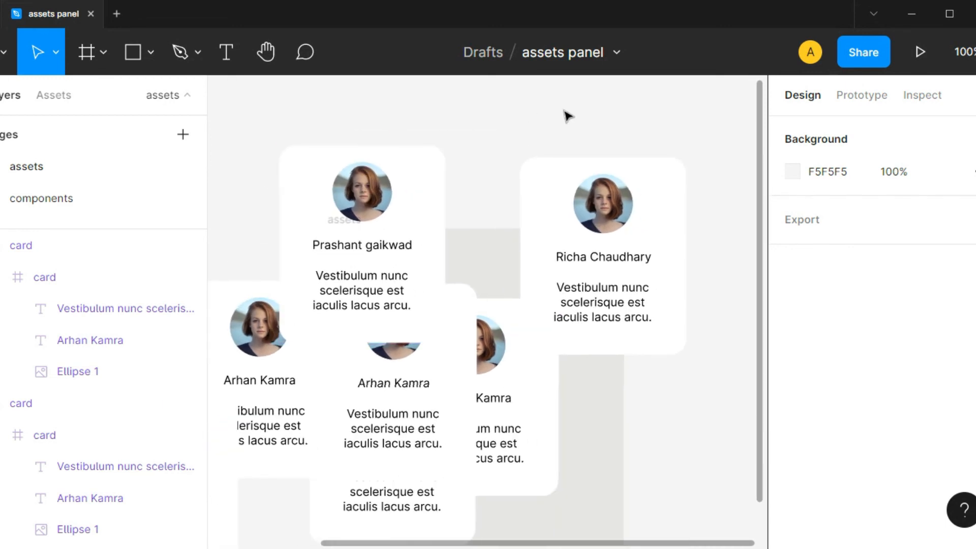